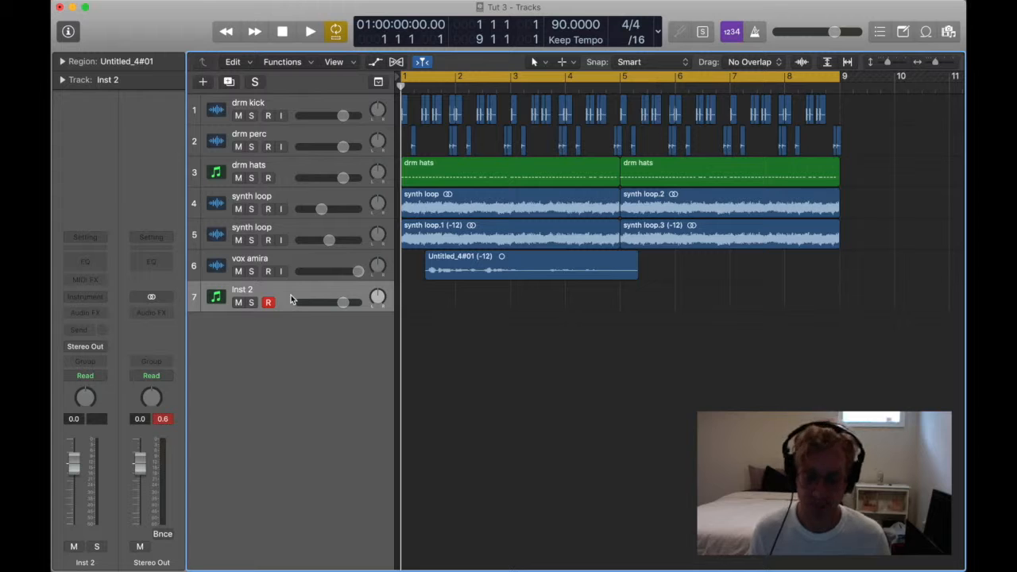
- Delete the empty Inst 2 track and listen to the arrangement from bar 1 to about bar 5
key(super+BackSpace)
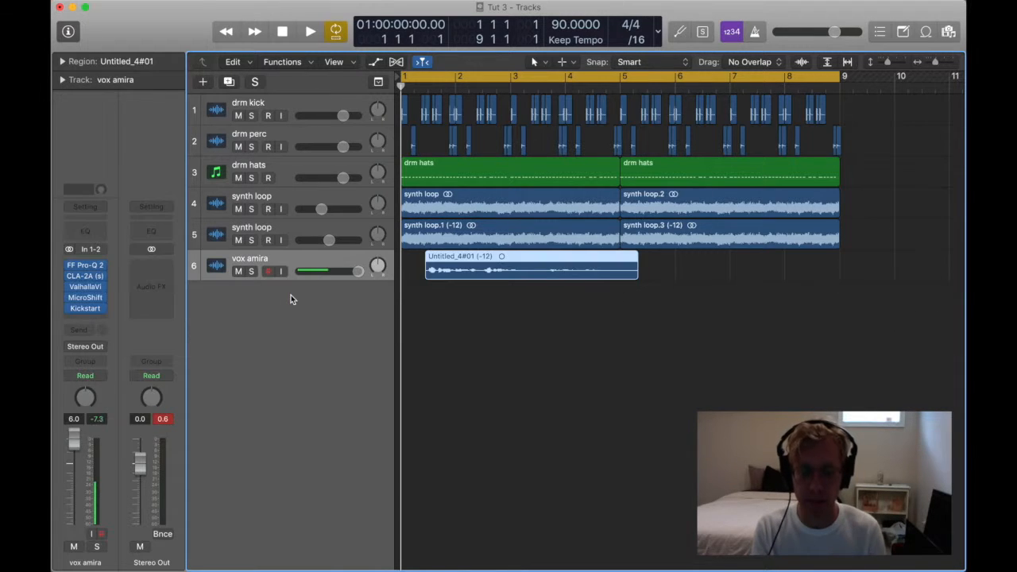
key(space)
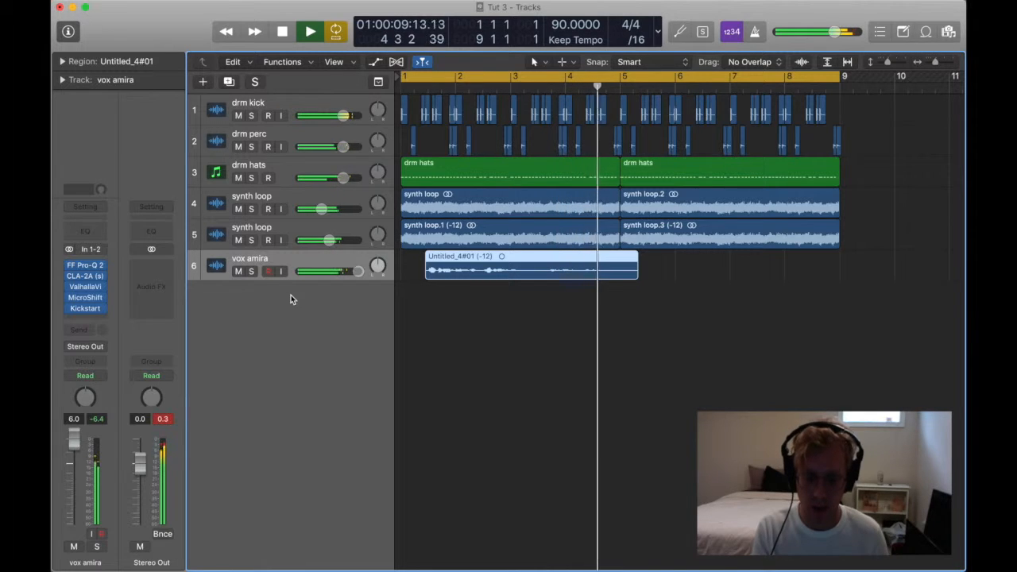
key(space)
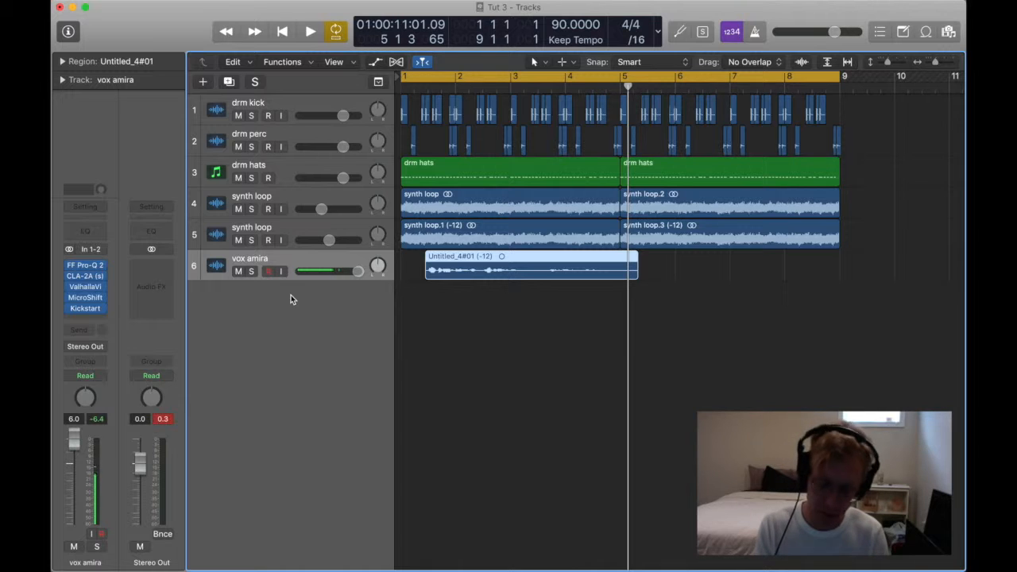
- Add a software instrument track below vox amira and load the EXS24 sampler on it as a stereo instrument
key(alt+super+s)
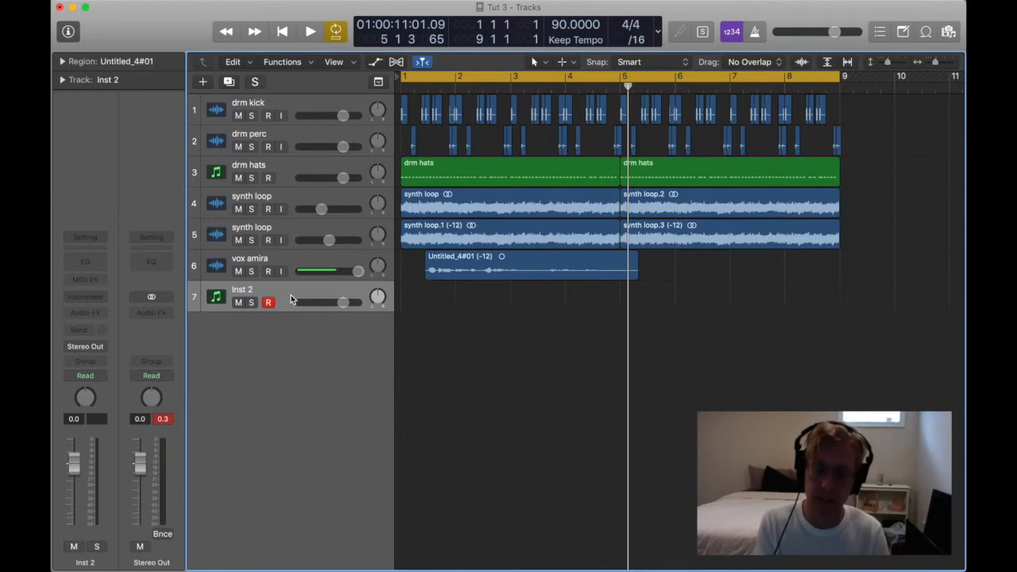
click(97, 299)
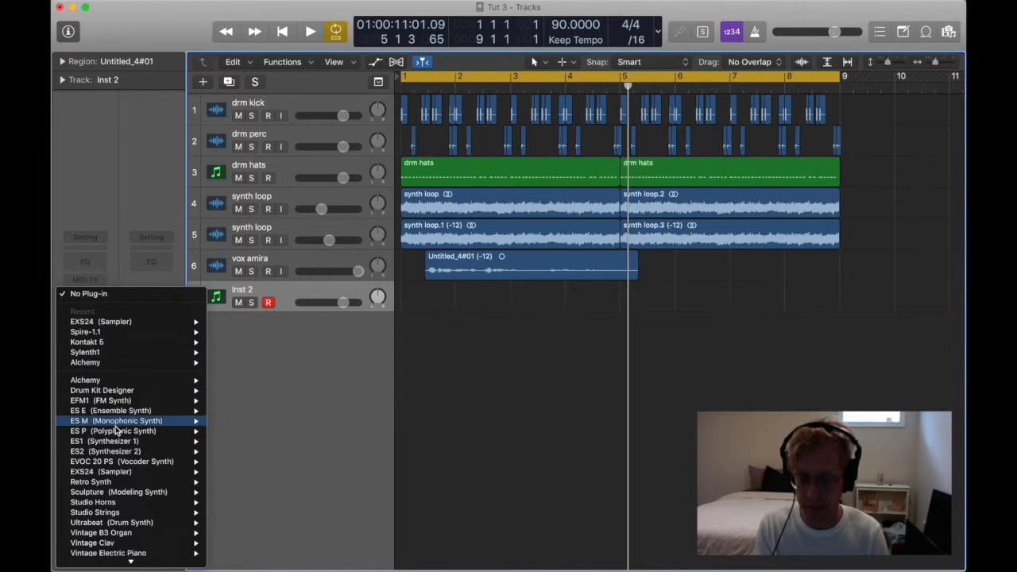
mouse_move(110, 474)
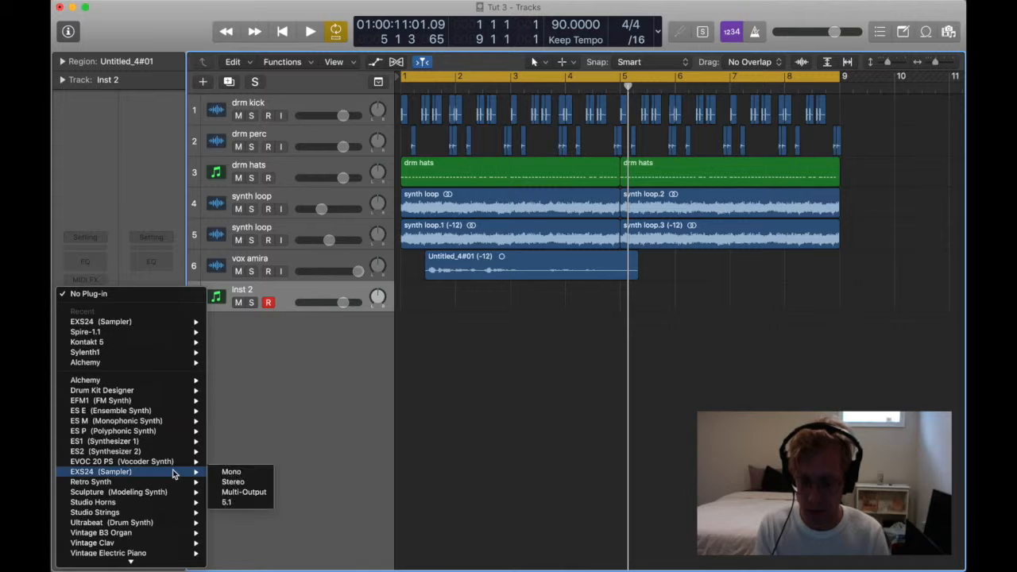
click(229, 482)
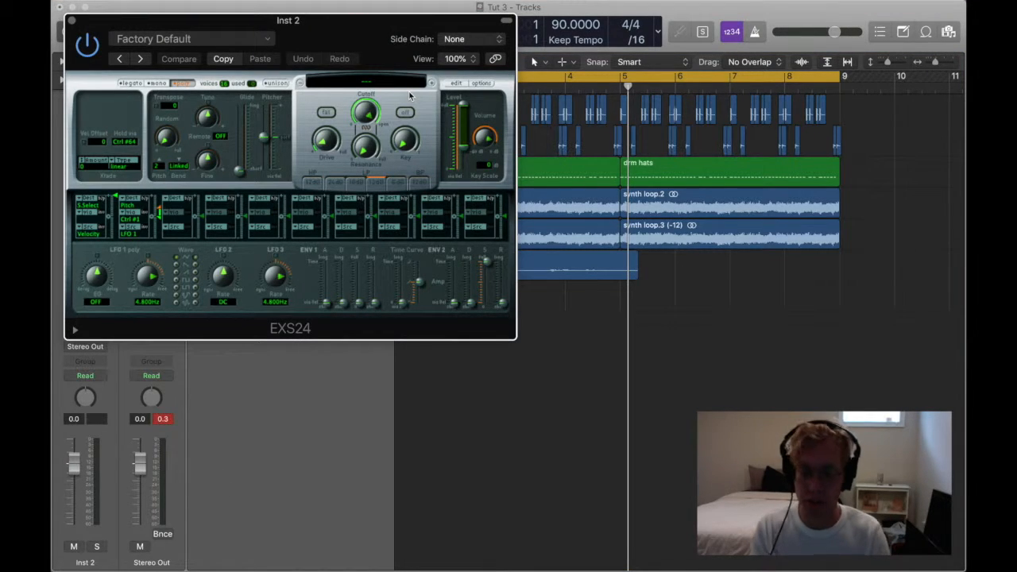
- Lower the lower handle of the EXS24's velocity Level slider to -48 dB and raise it back to about mid-scale
drag(397, 41, 512, 53)
drag(601, 154, 601, 150)
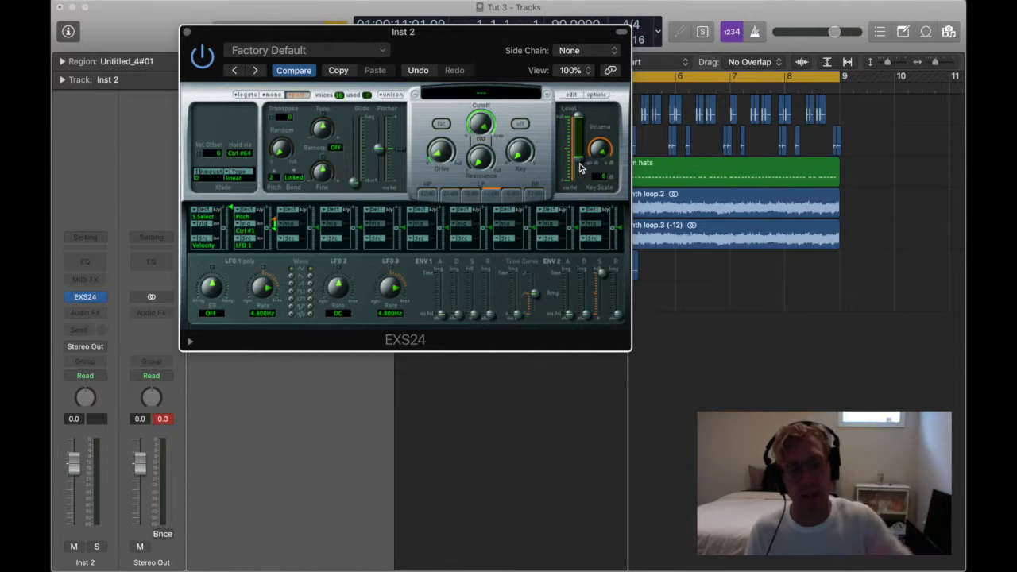
drag(579, 167, 578, 191)
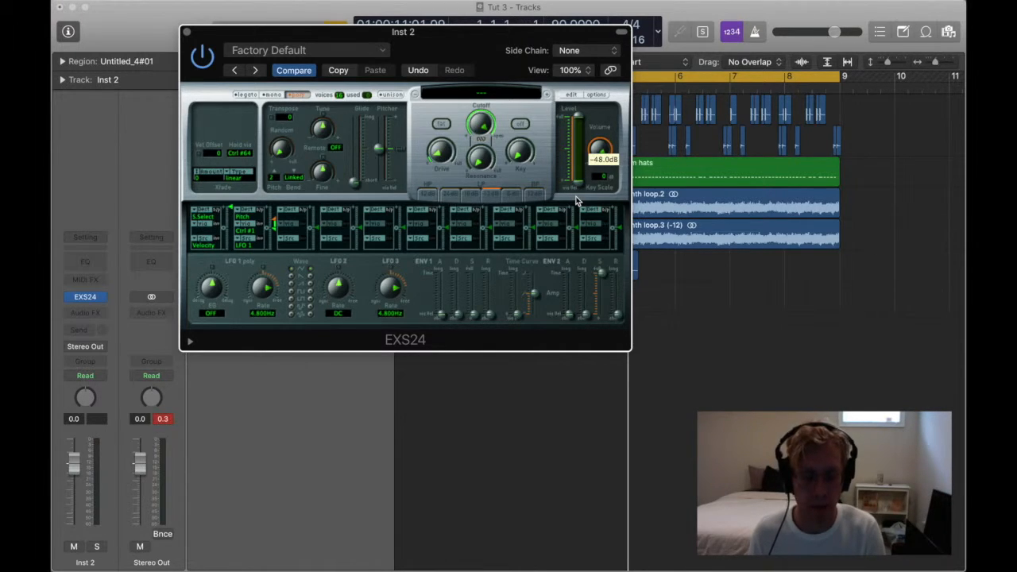
click(576, 187)
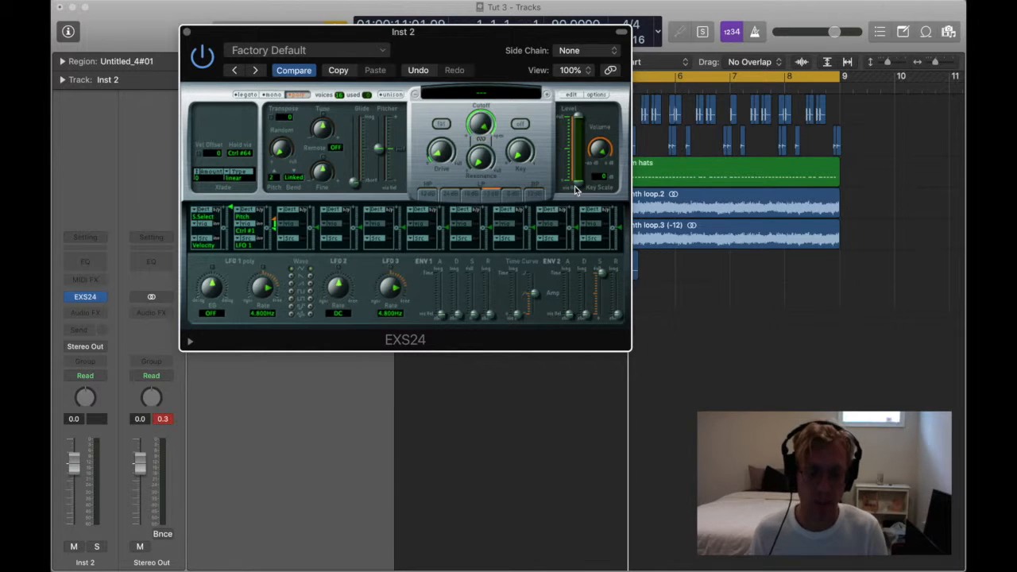
click(576, 189)
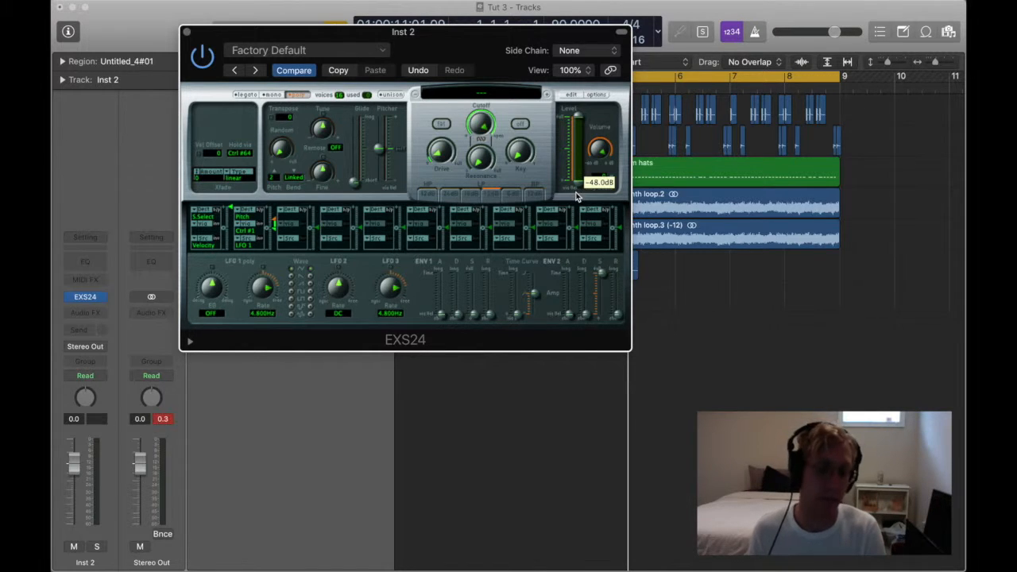
drag(578, 195, 572, 157)
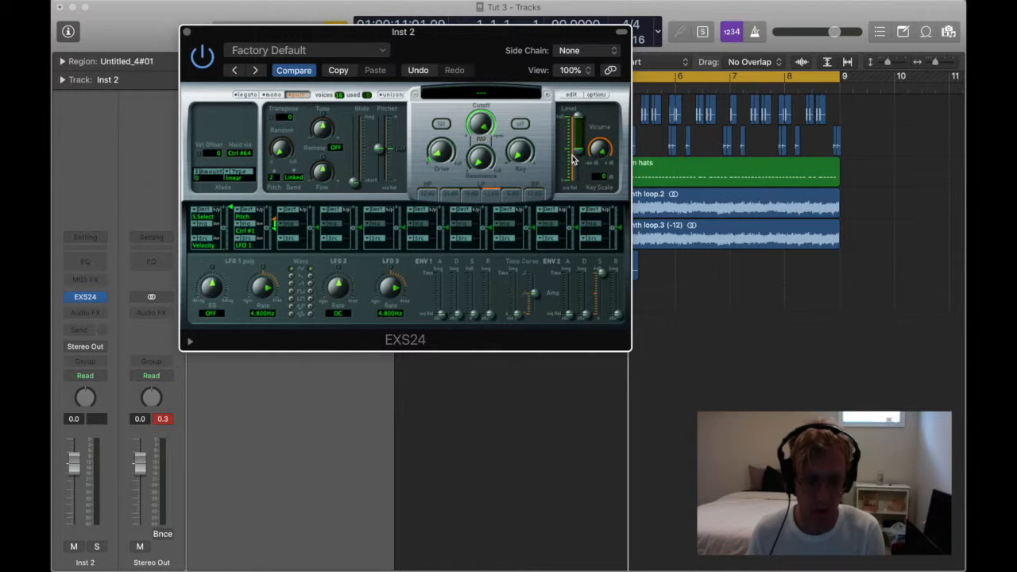
- Open the EXS24 instrument editor, and in Finder open the 90 cl@ps sample folder
click(572, 96)
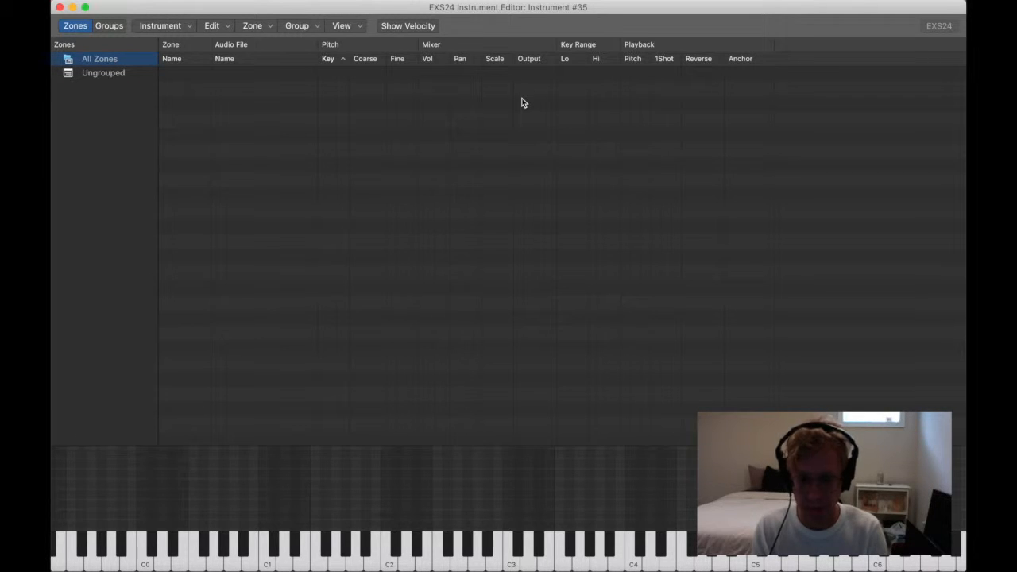
mouse_move(380, 557)
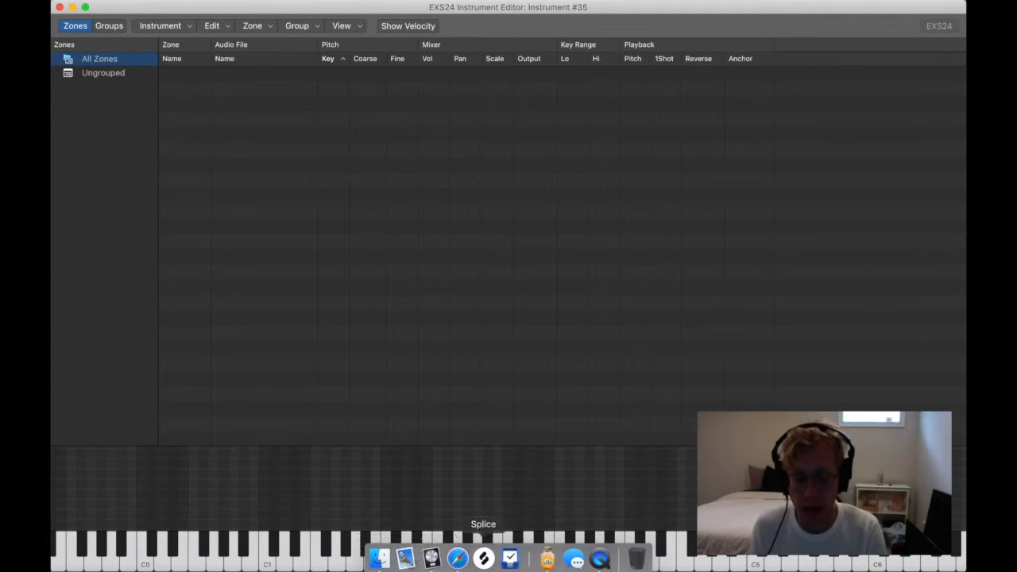
click(379, 559)
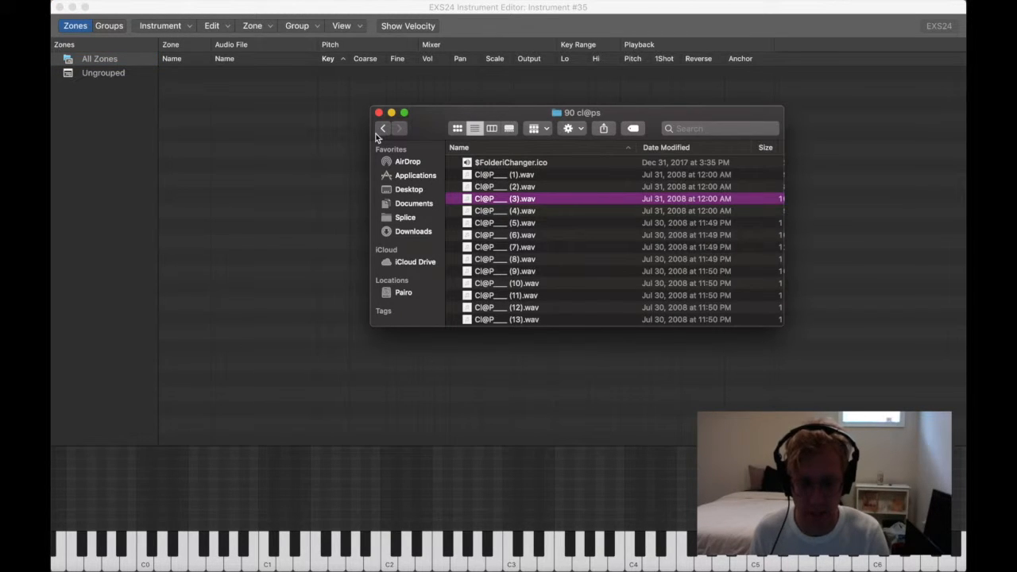
click(382, 129)
double_click(493, 199)
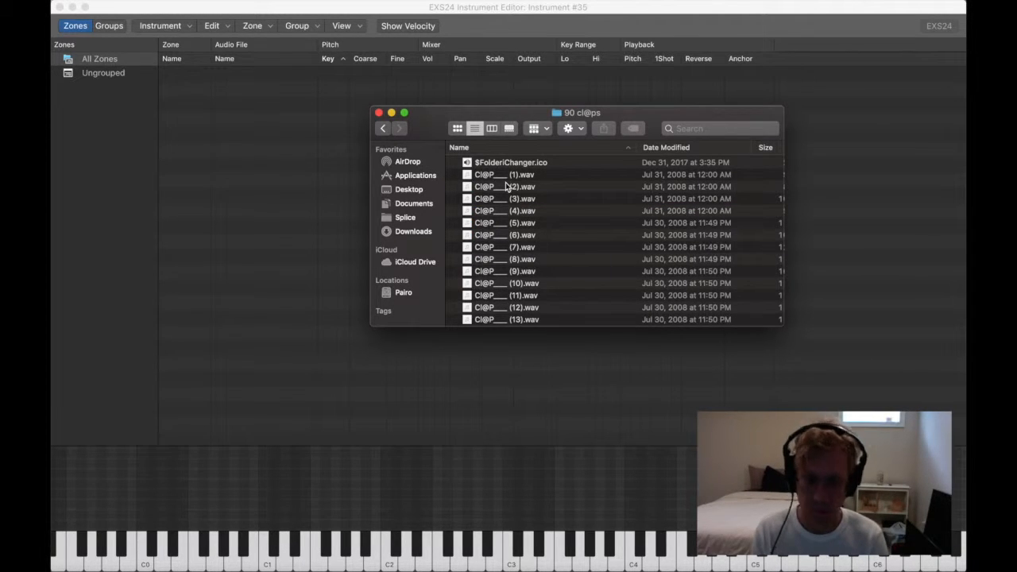
- Import the samples Cl@P___ (1).wav through (30).wav into the instrument as contiguous zones, one note wide, starting at C1
click(505, 175)
scroll(516, 262, down, 5)
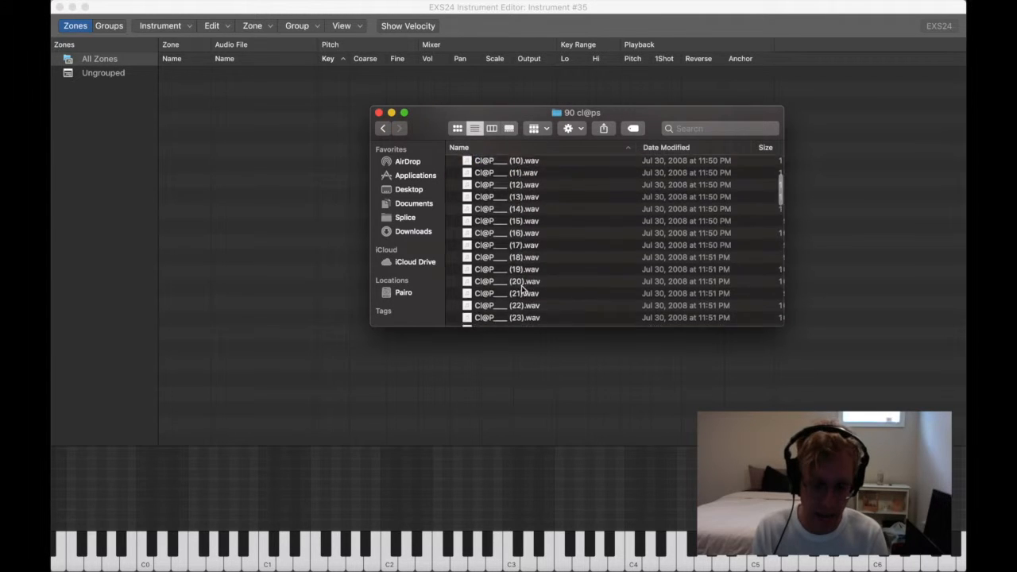
scroll(526, 296, down, 3)
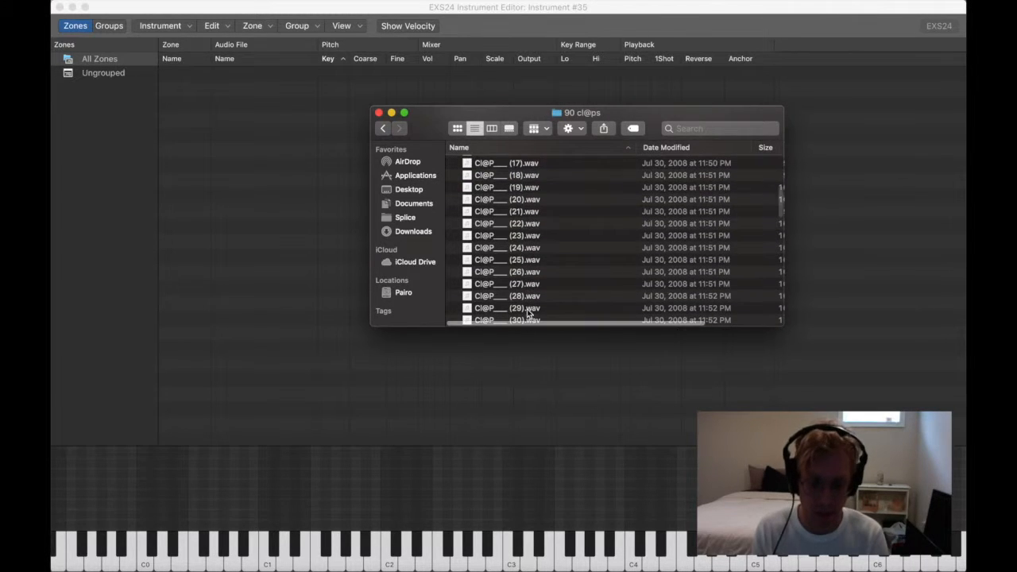
scroll(524, 313, down, 2)
shift+click(522, 298)
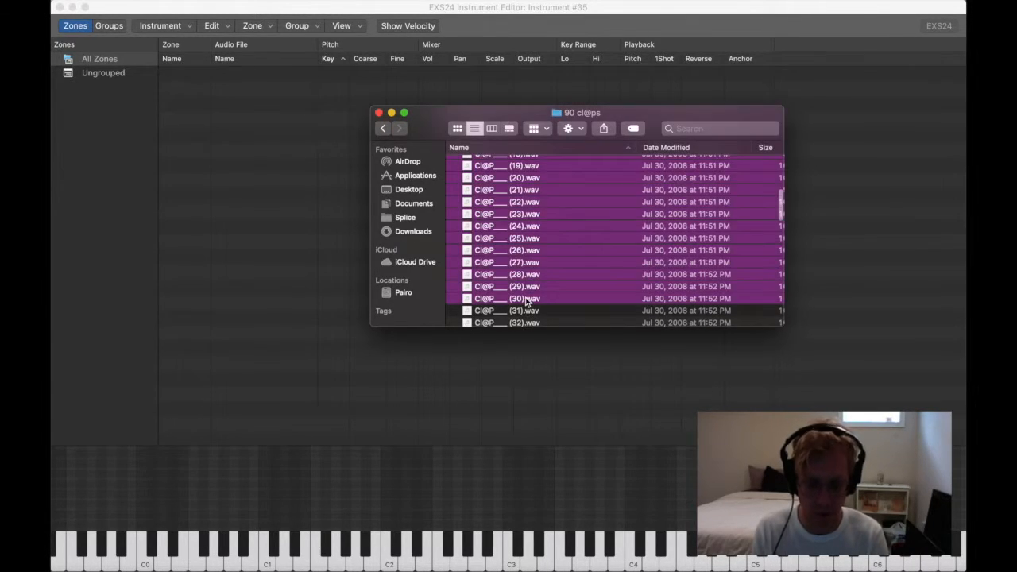
drag(538, 253, 219, 234)
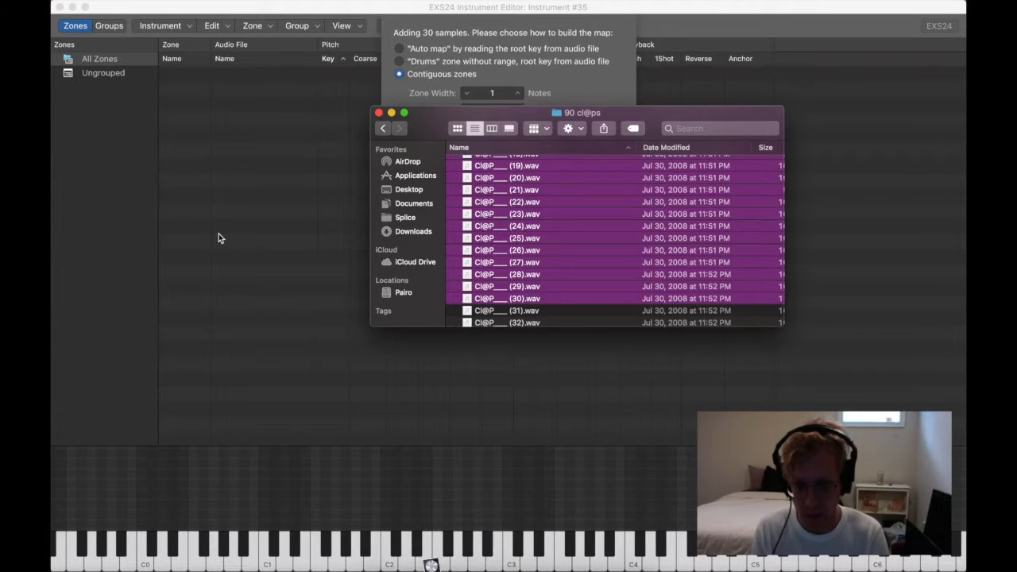
click(500, 69)
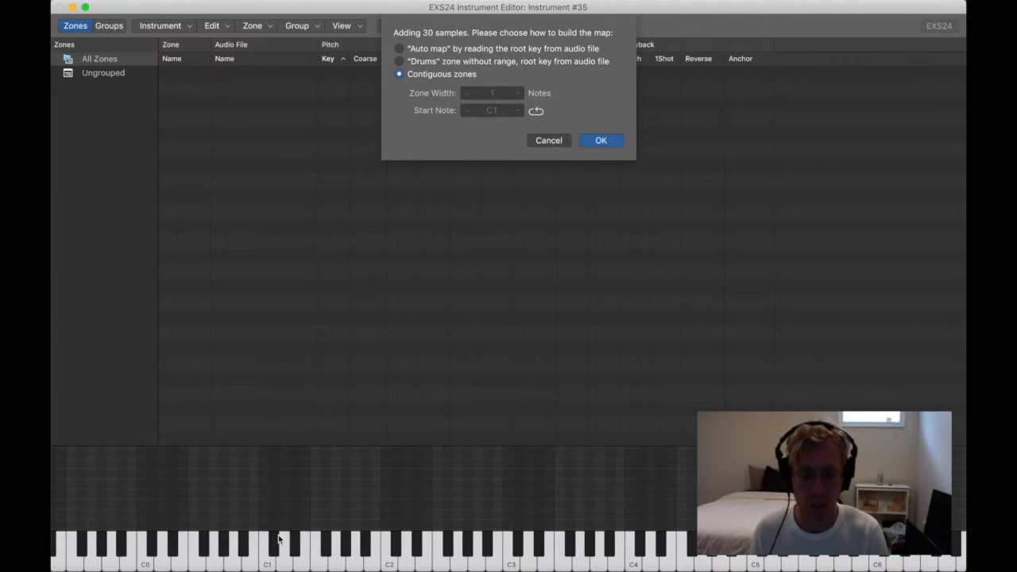
click(598, 140)
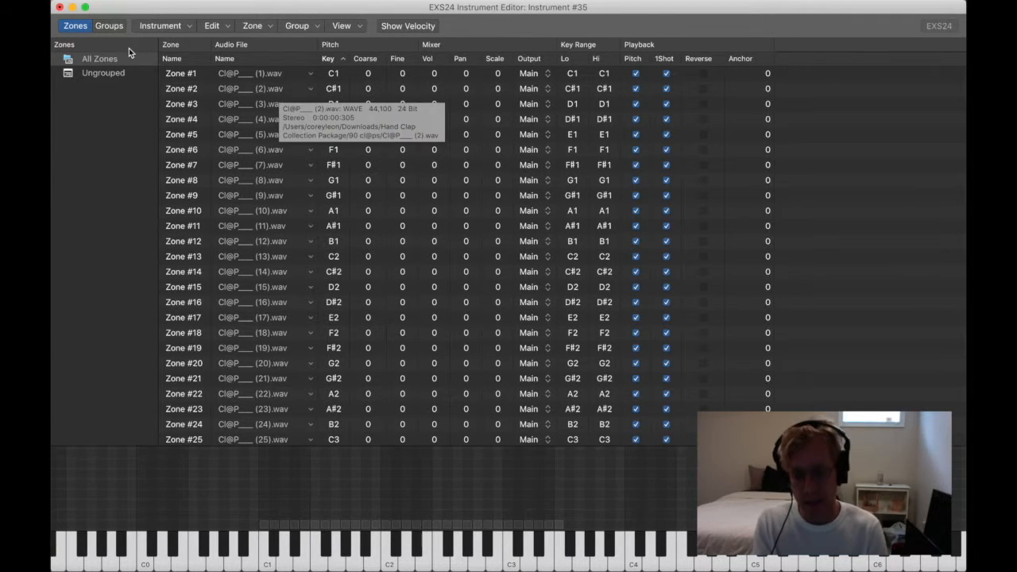
- Close the instrument editor, choose to save the changes, and create a new folder named Clap Set on the Desktop
click(59, 7)
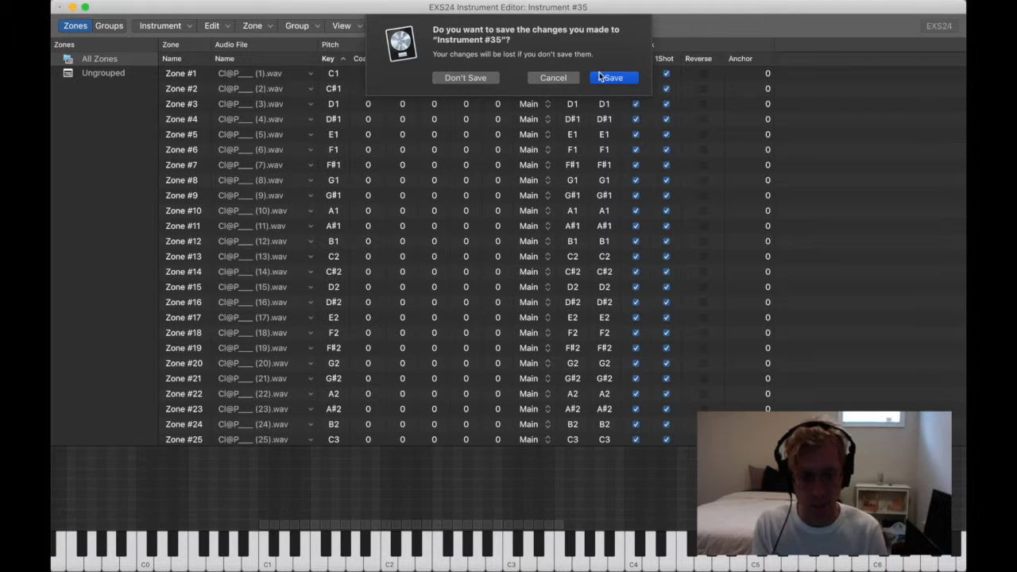
click(612, 78)
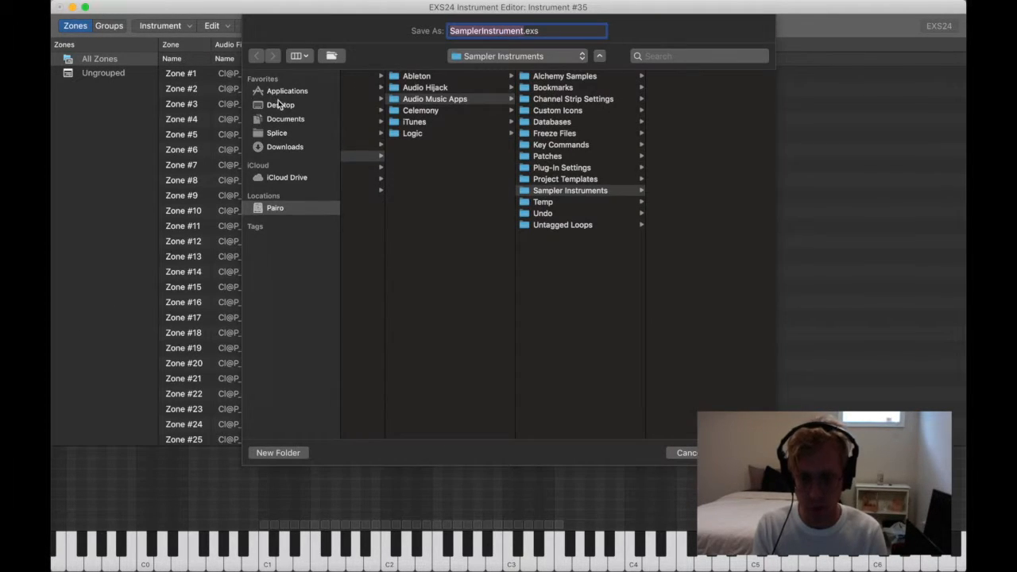
click(278, 104)
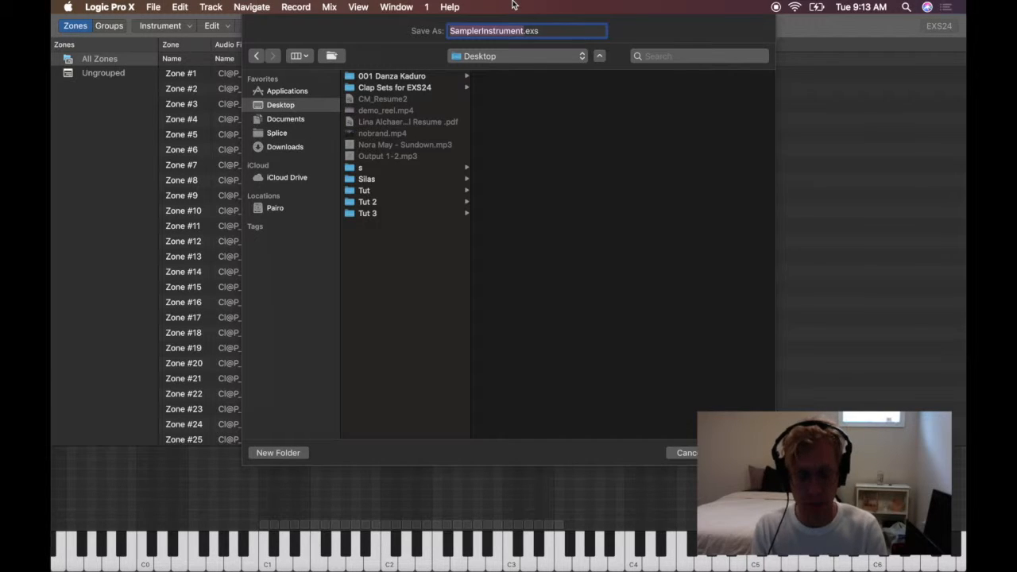
key(BackSpace)
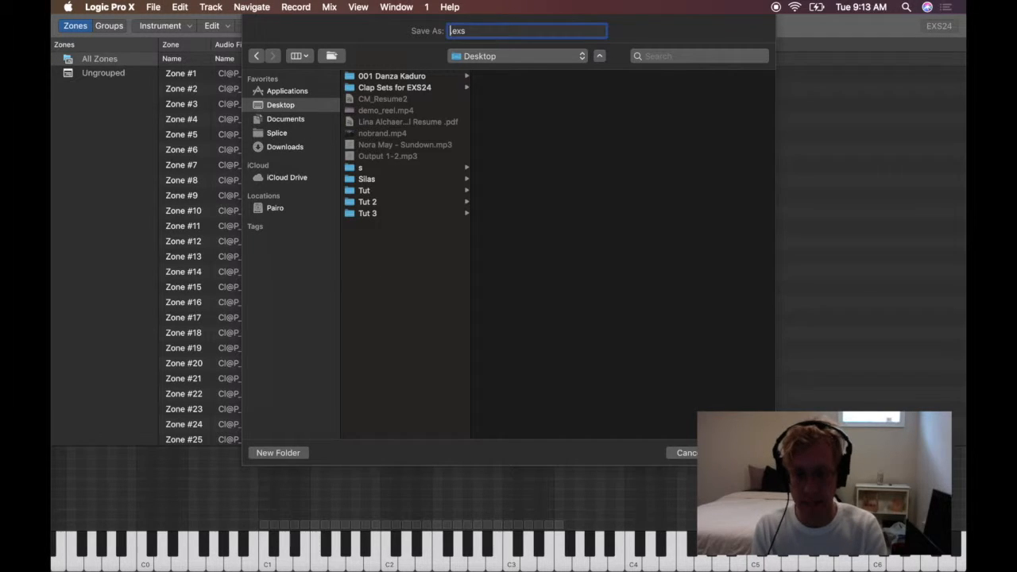
click(268, 454)
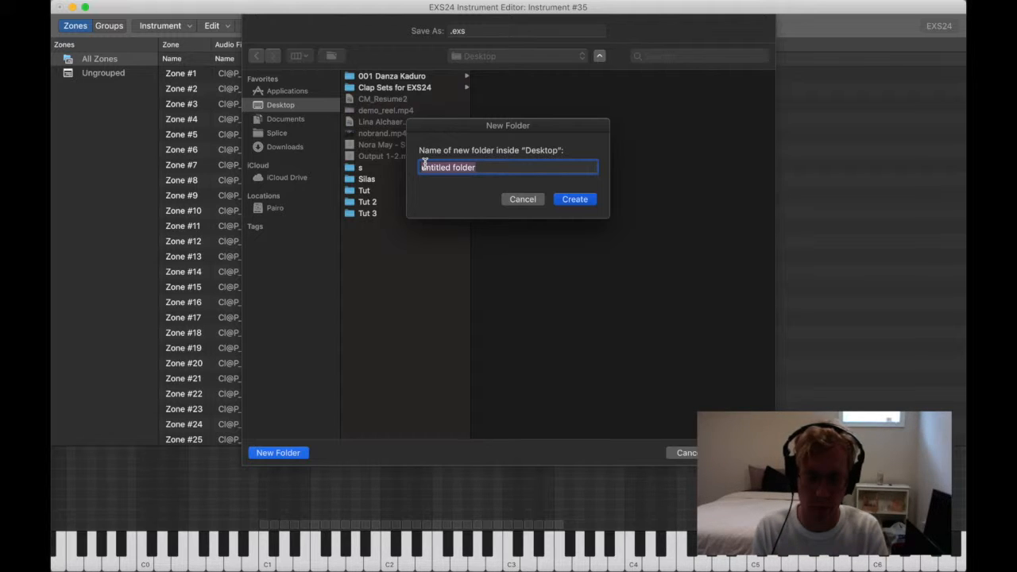
text(Clap Set)
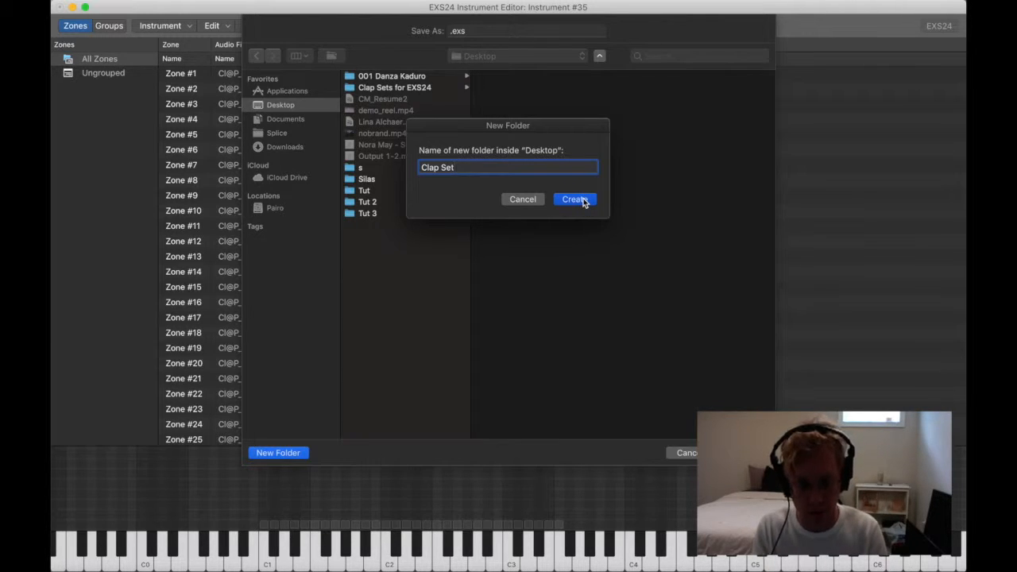
click(578, 199)
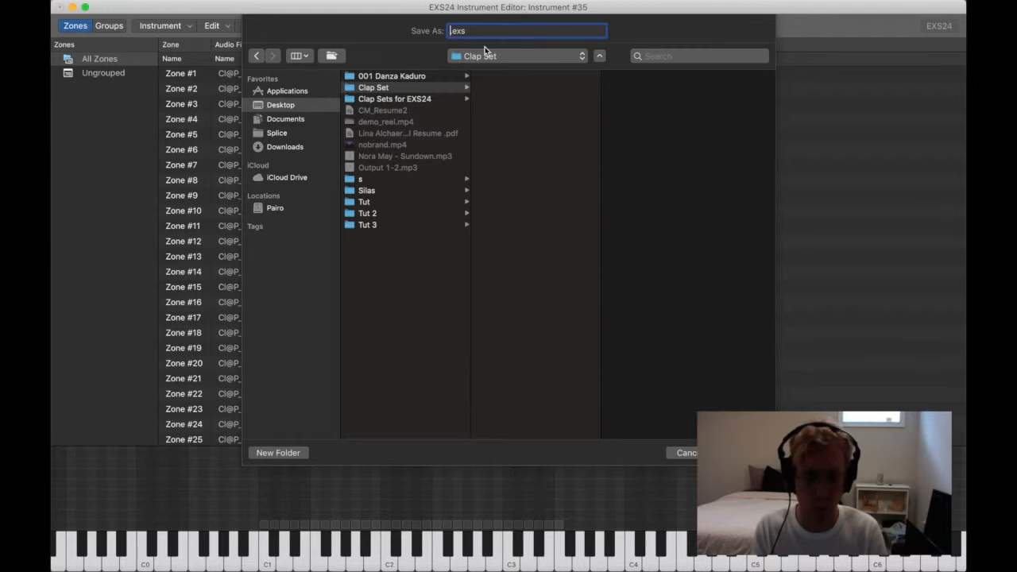
- Save the sampler instrument in the Clap Set folder as "Electronic Clap Set 1.exs"
text(Clap S)
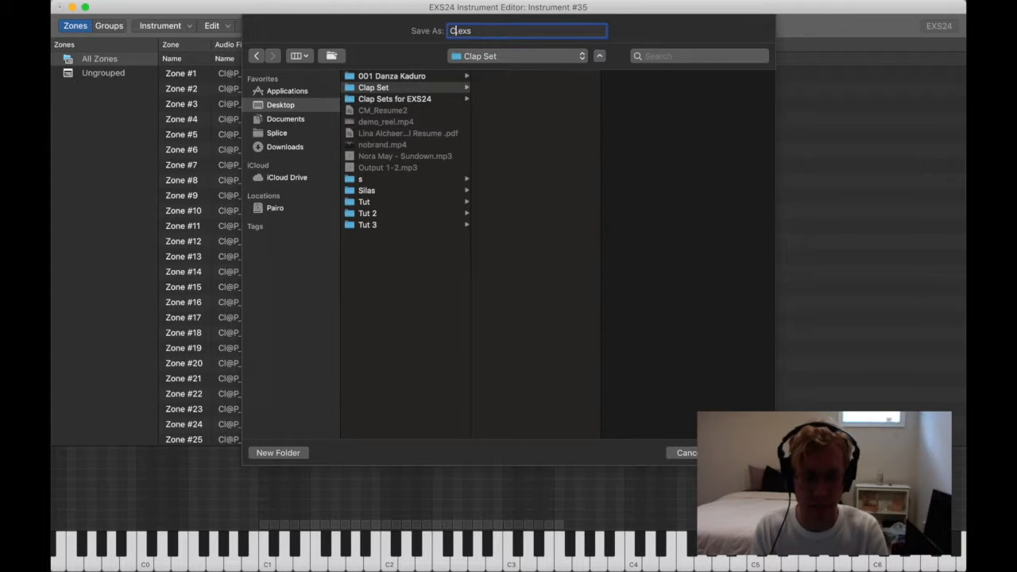
key(BackSpace)
text(Set)
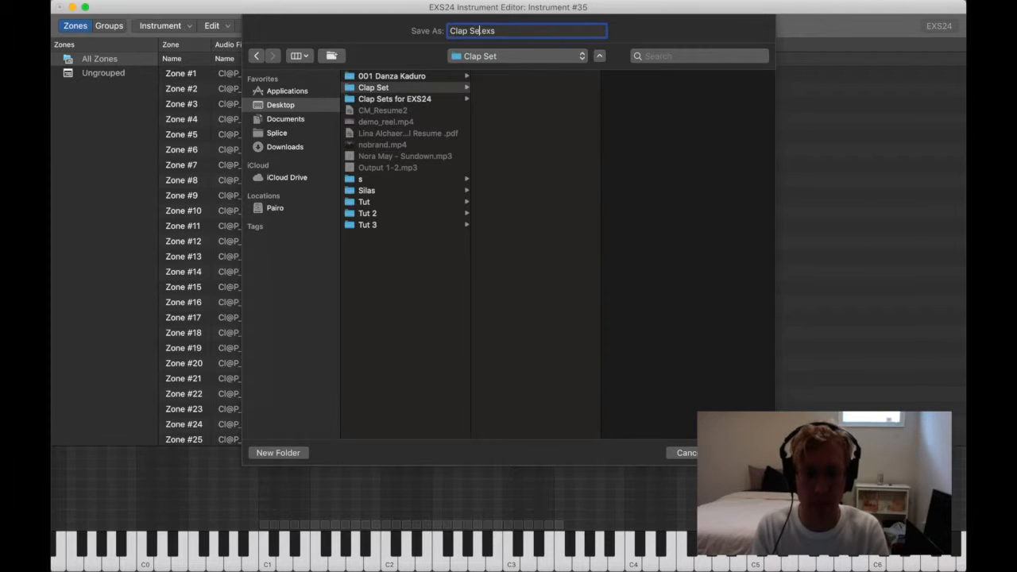
text( 1)
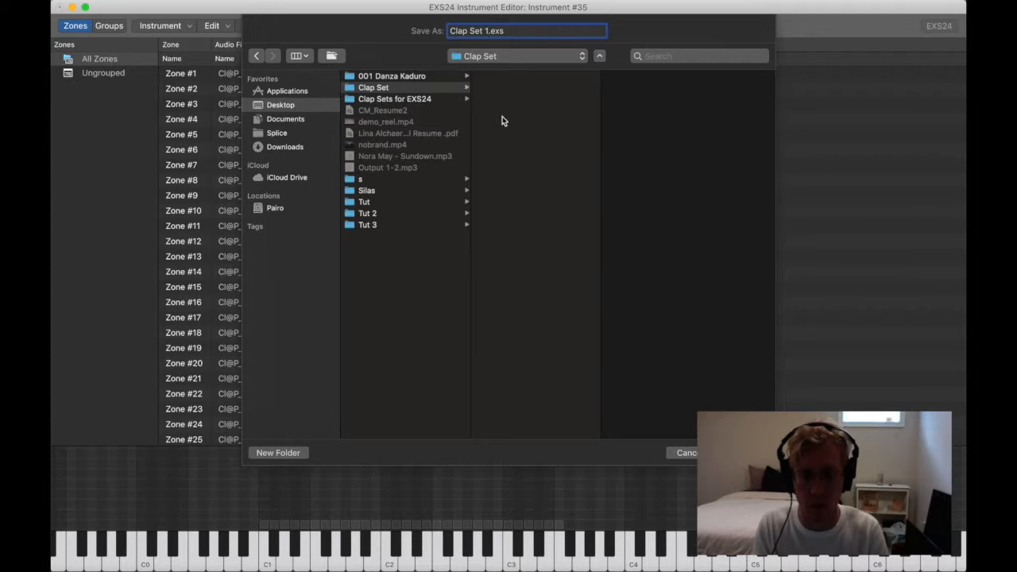
click(449, 31)
text(Electronic)
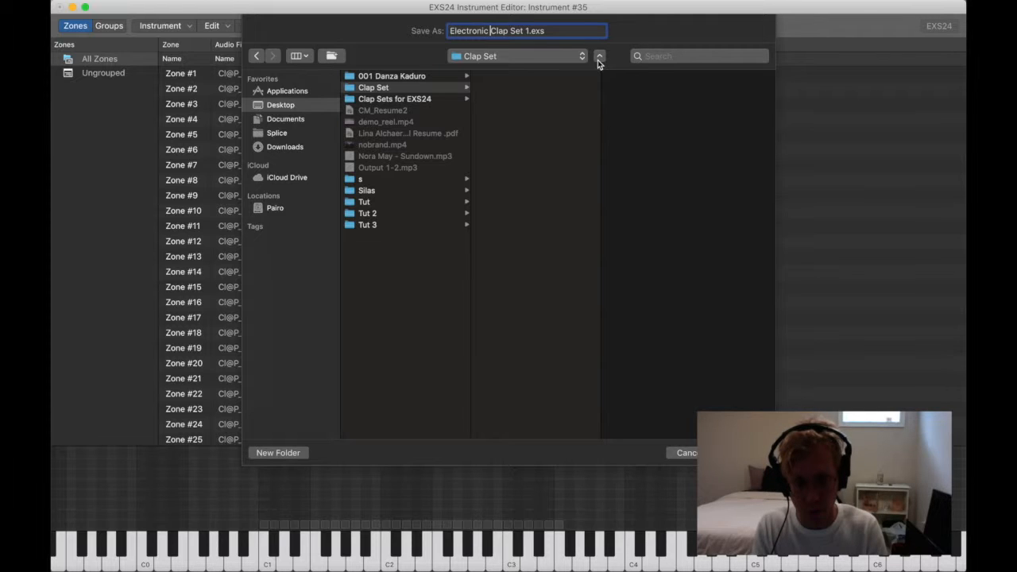
key(Return)
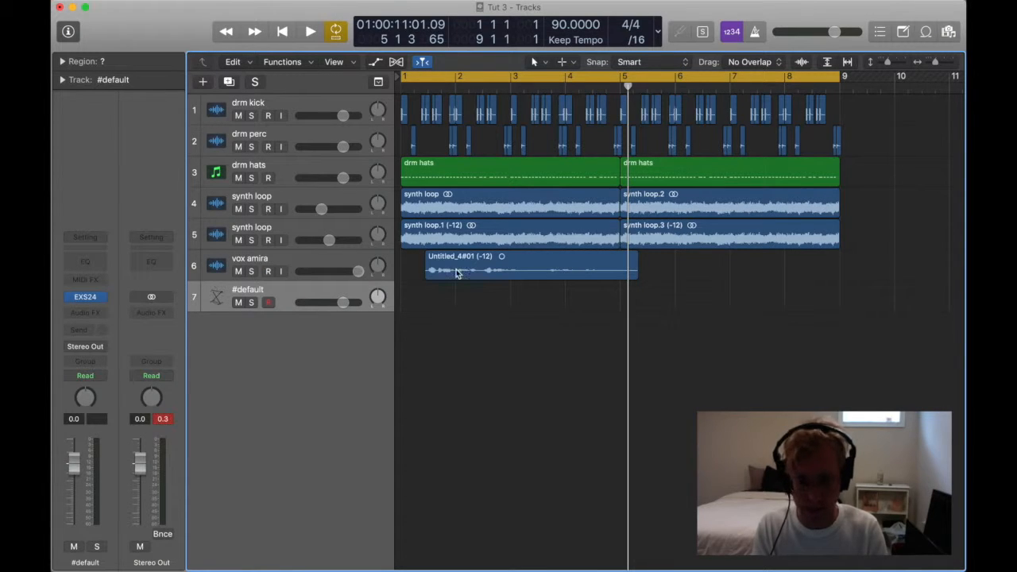
- Rename the new sampler track as "clap set"
double_click(258, 290)
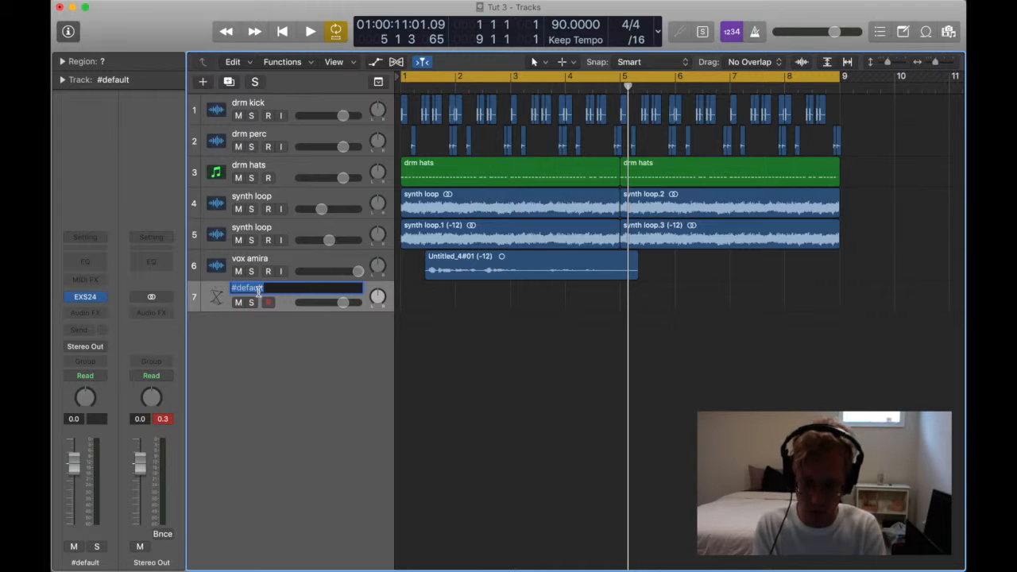
text(s)
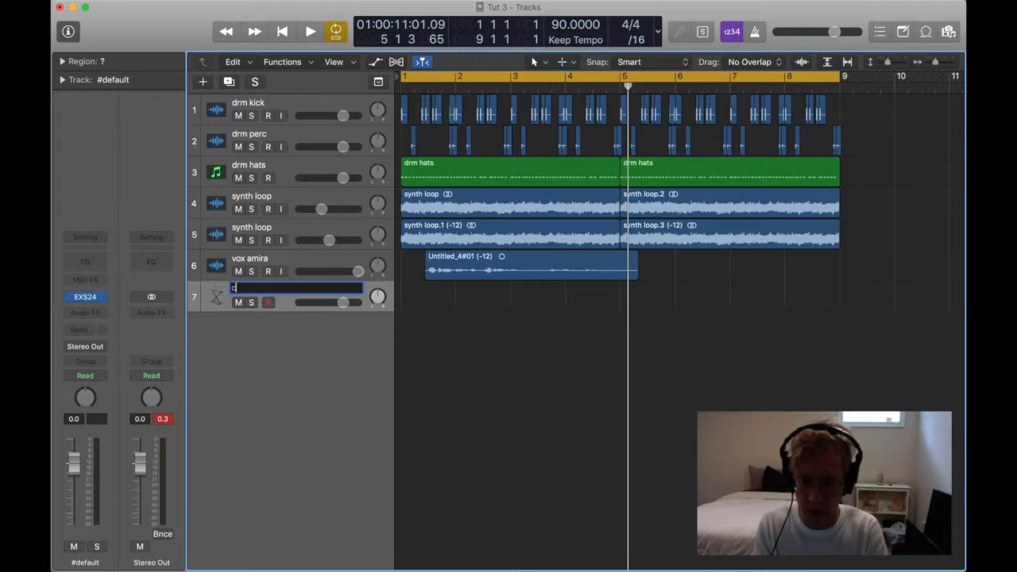
text(lap set)
key(Return)
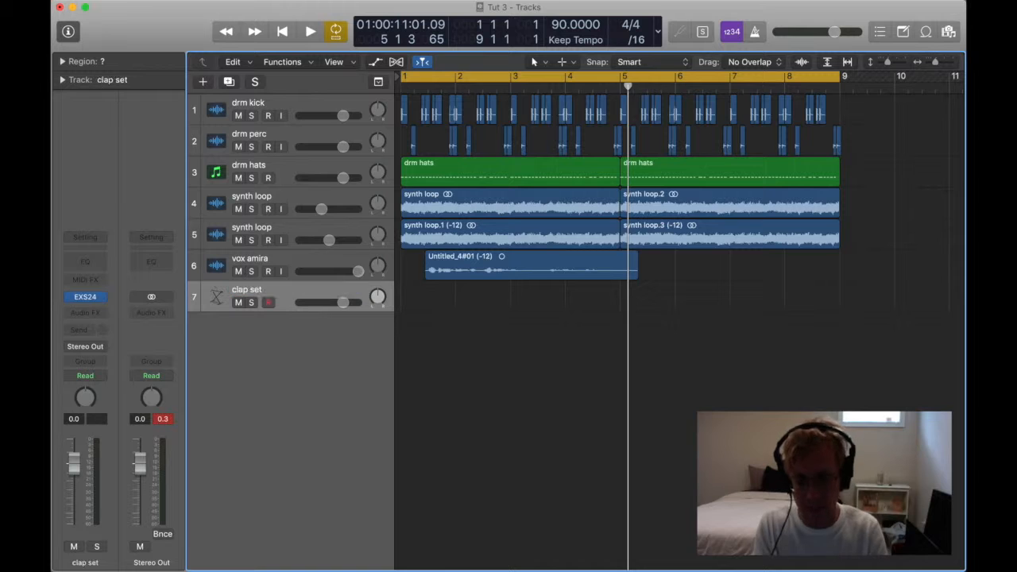
- Create an empty MIDI region on the clap set track, stretch it to four bars, and open it in the Piano Roll
right_click(421, 294)
click(434, 298)
drag(454, 304, 618, 305)
double_click(570, 302)
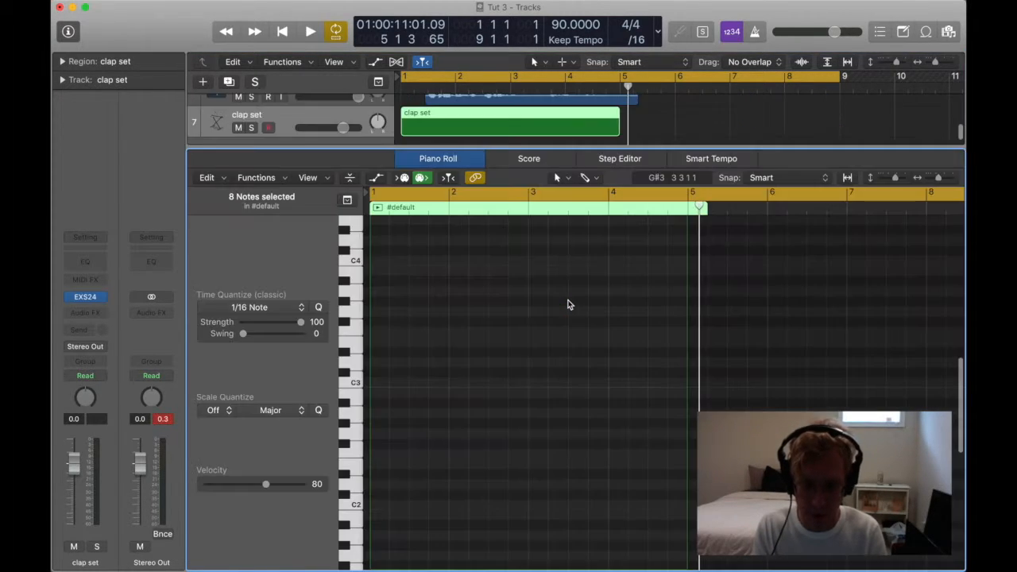
- Draw a short C1 note in the clap set region and move it onto beat 2 of bar 1
scroll(445, 413, down, 3)
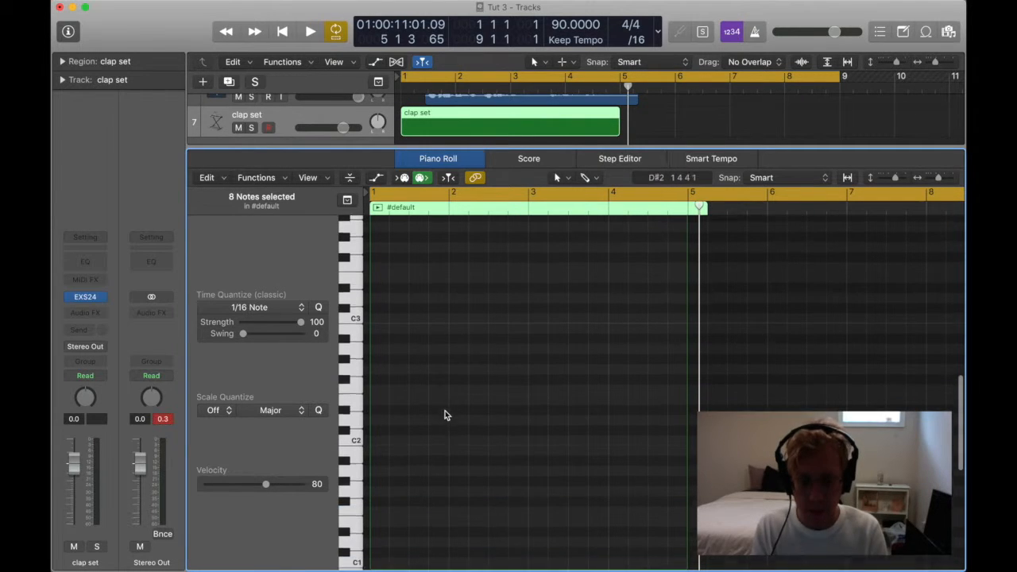
scroll(445, 413, down, 2)
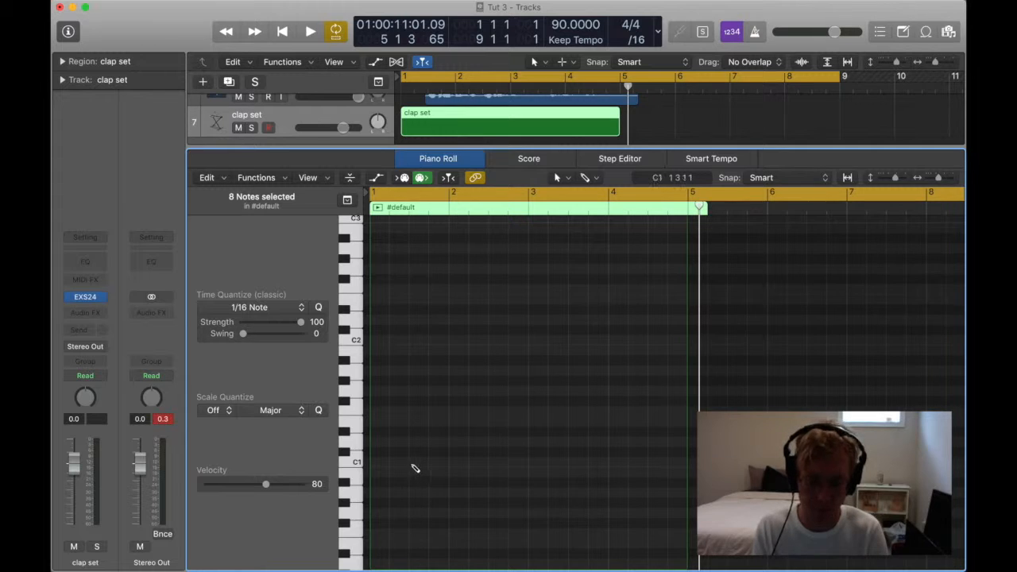
click(415, 463)
scroll(424, 474, up, 4)
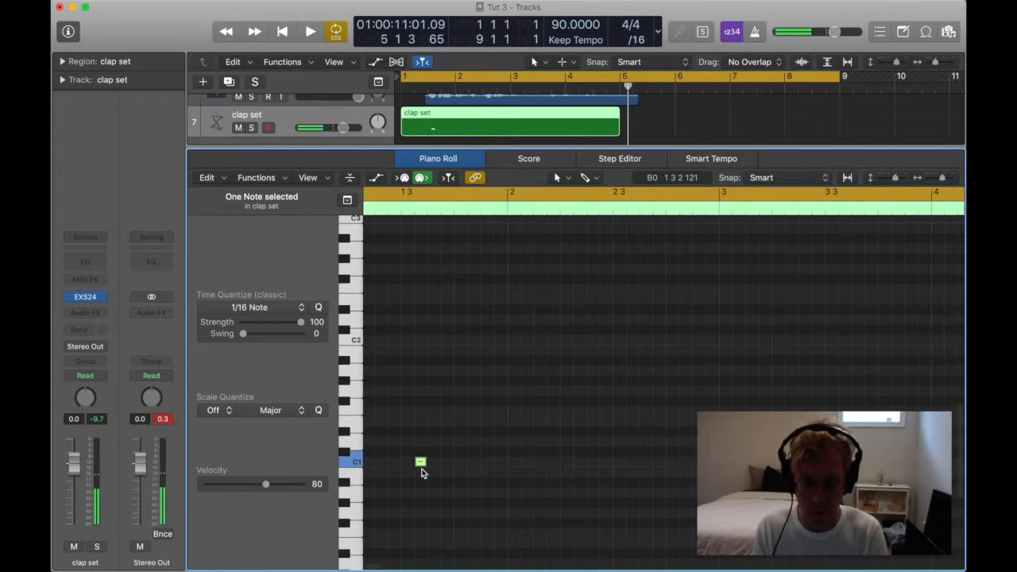
scroll(424, 474, left, 2)
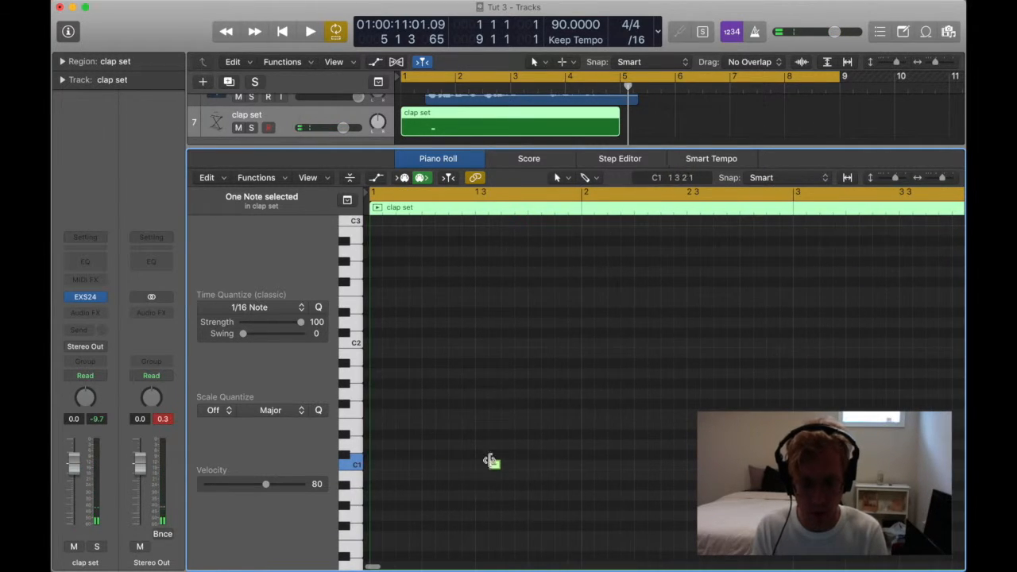
drag(494, 465, 429, 467)
key(space)
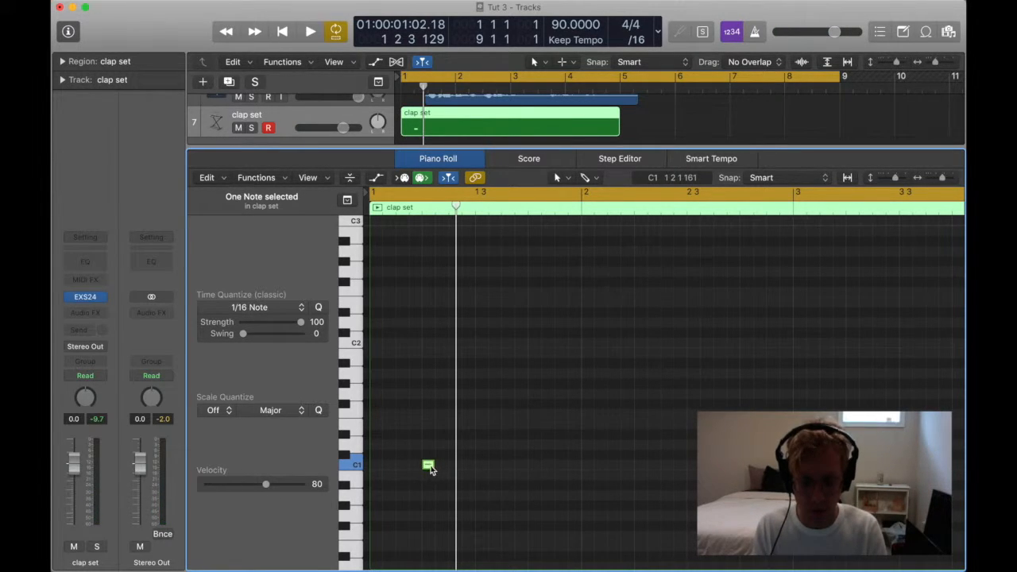
- Copy the C1 note to C#1 on beat 4, then copy both notes into bar 2 as D1 and D#1
drag(429, 466, 536, 462)
key(alt)
drag(535, 460, 535, 460)
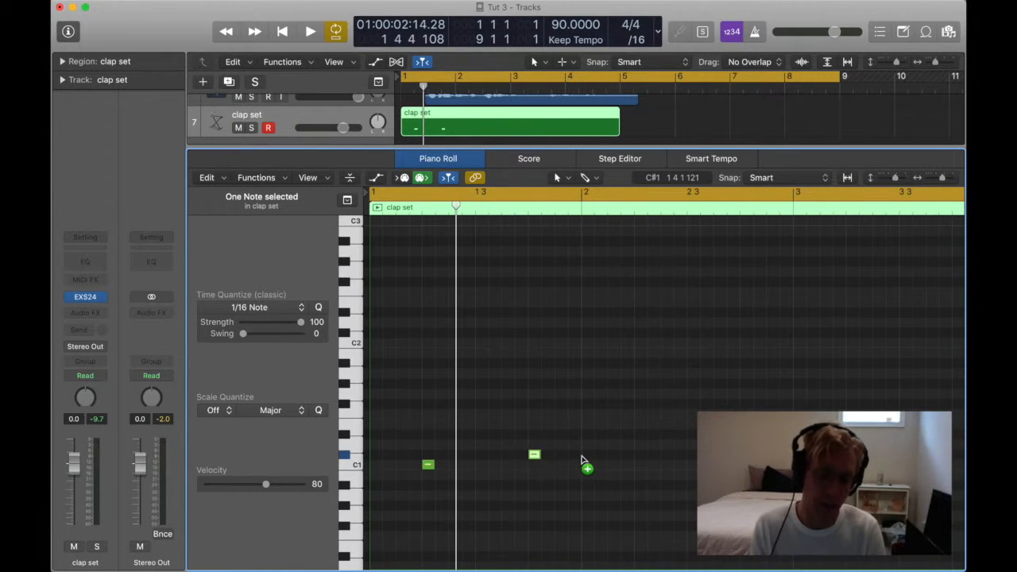
drag(623, 504, 279, 364)
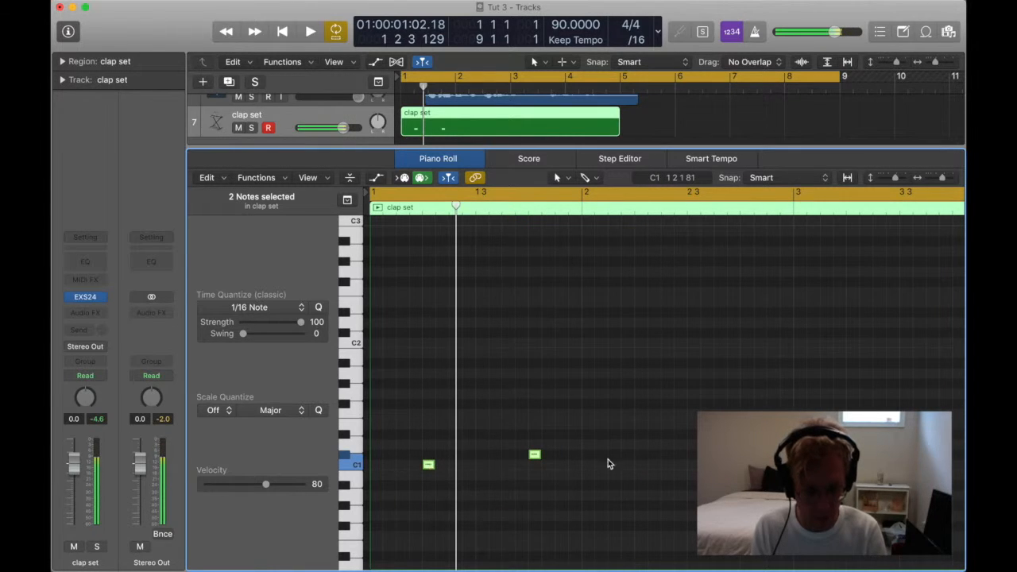
click(641, 445)
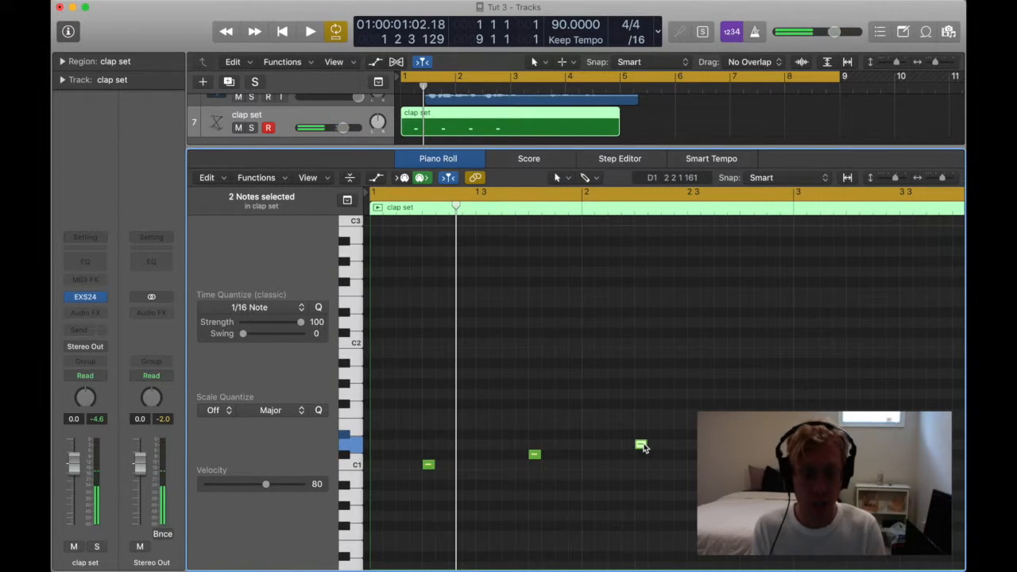
key(super+Left)
key(super+Left)
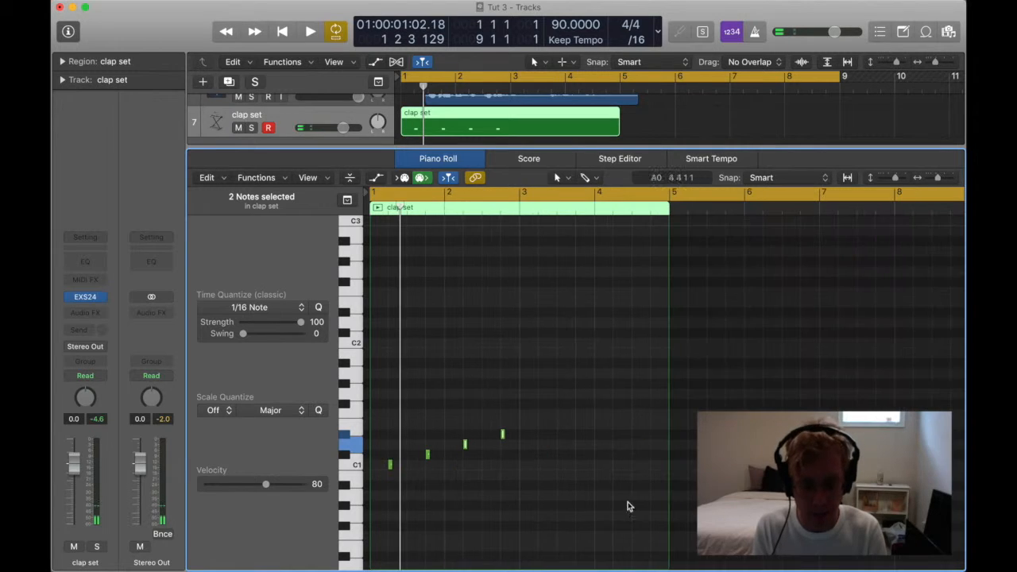
- Copy all four notes into bars 3 and 4 so they continue rising from E1 to G1, and play the pattern back
click(534, 513)
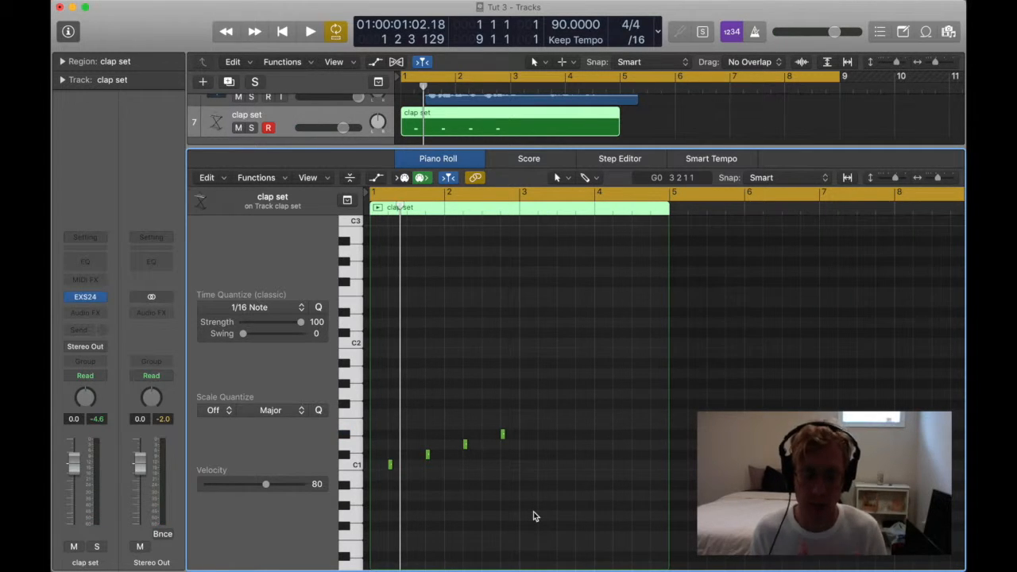
drag(566, 505, 350, 406)
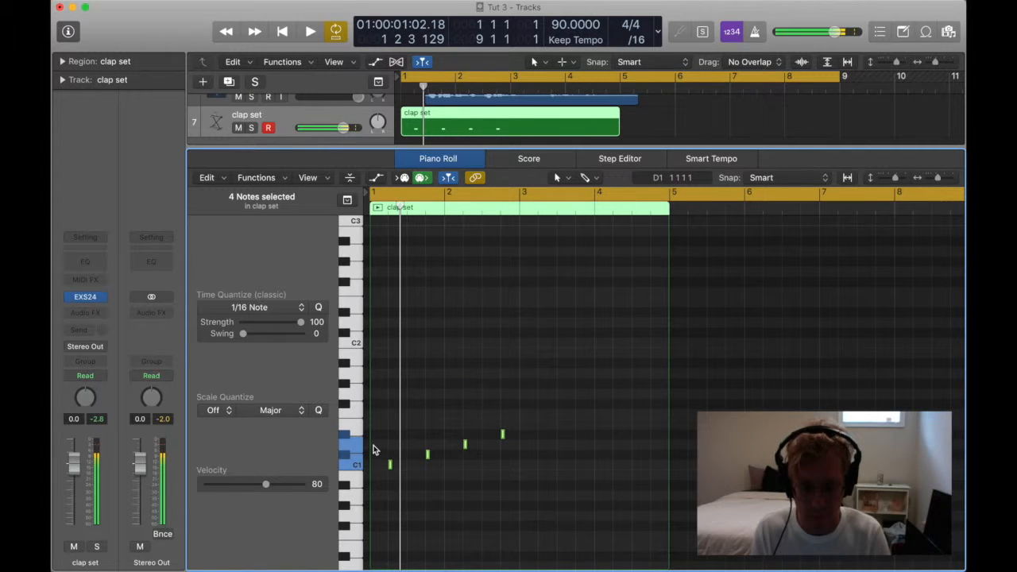
drag(390, 467, 543, 423)
key(space)
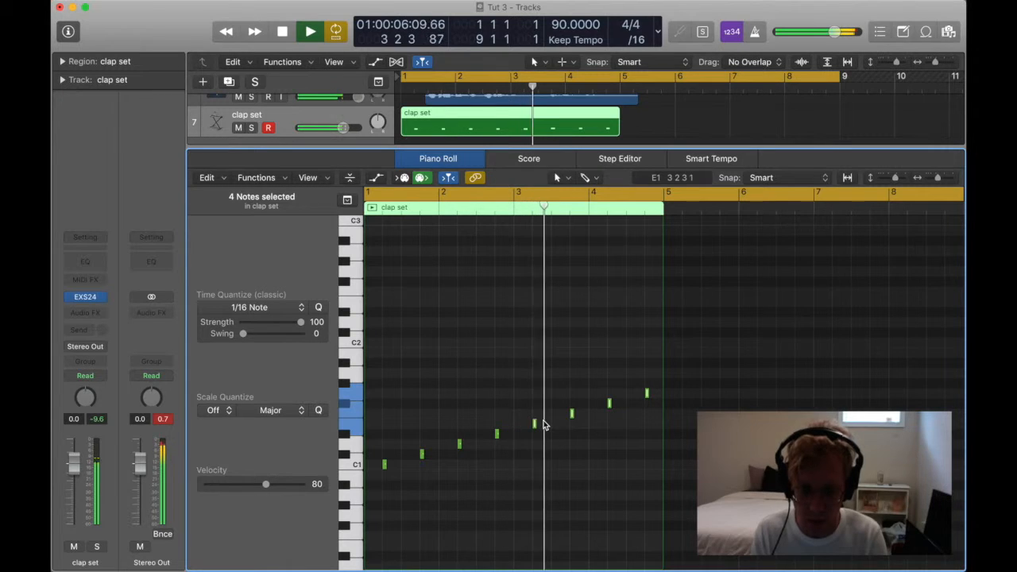
key(space)
- Nudge the E1 note at beat 2 of bar 3 slightly earlier, and loop bar 3 to check its timing
drag(544, 436, 516, 402)
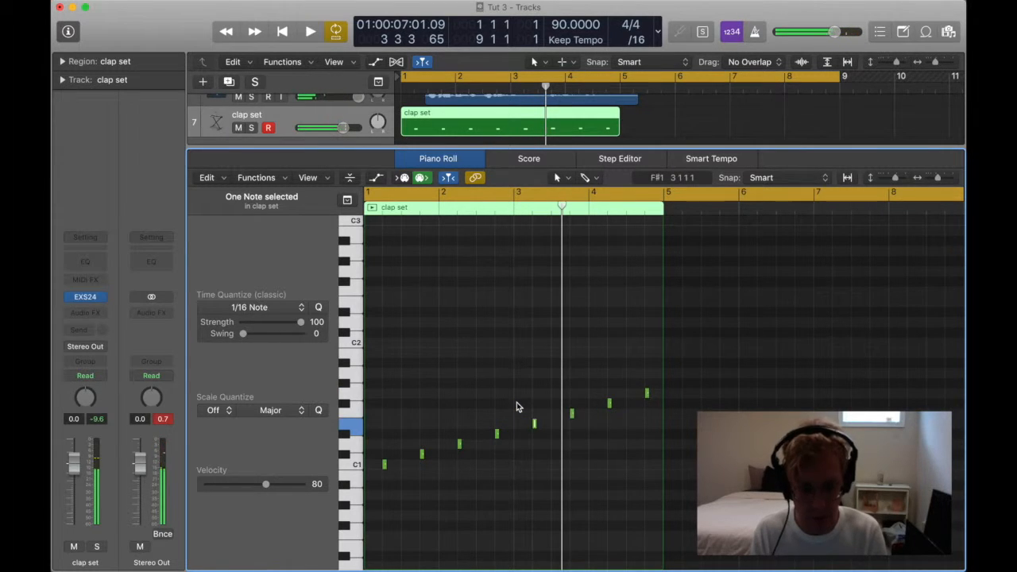
key(z)
scroll(517, 402, left, 5)
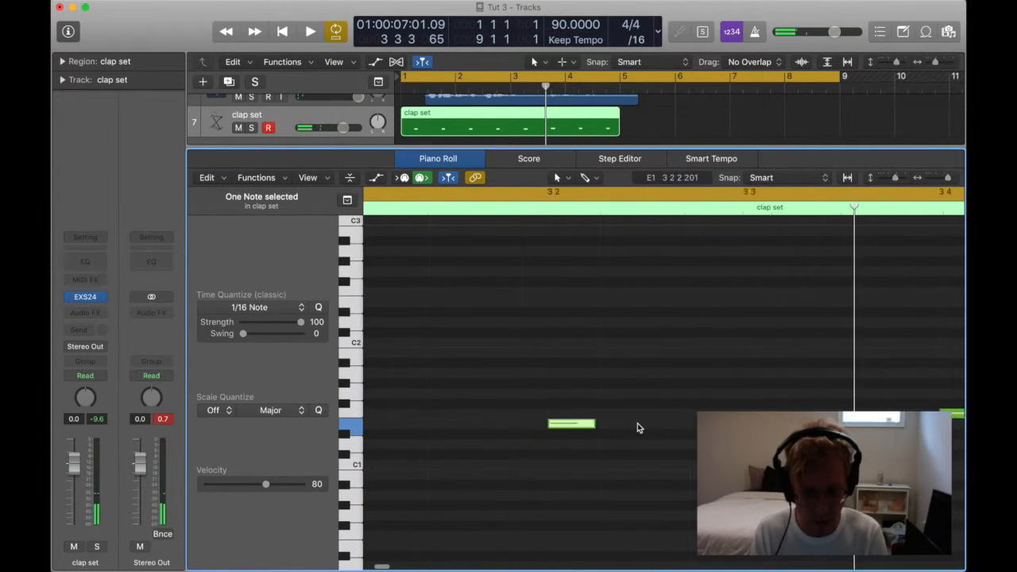
scroll(638, 422, down, 5)
drag(670, 428, 663, 427)
key(super+Left)
scroll(697, 374, right, 3)
click(535, 200)
drag(535, 200, 871, 200)
key(space)
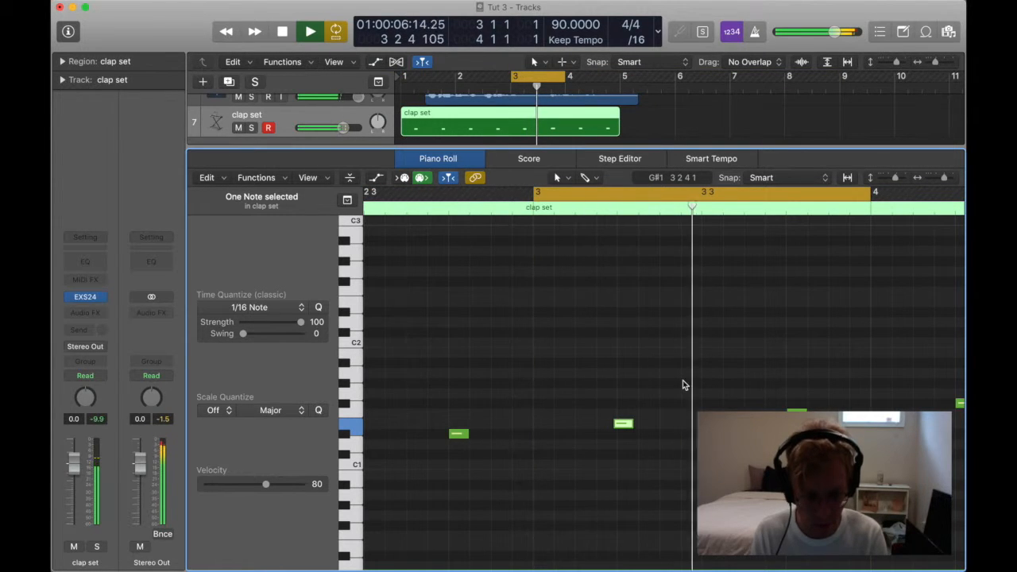
key(space)
- Set the cycle range to bars 1 through 4 and play the clap pattern back
scroll(683, 380, down, 5)
drag(545, 197, 366, 194)
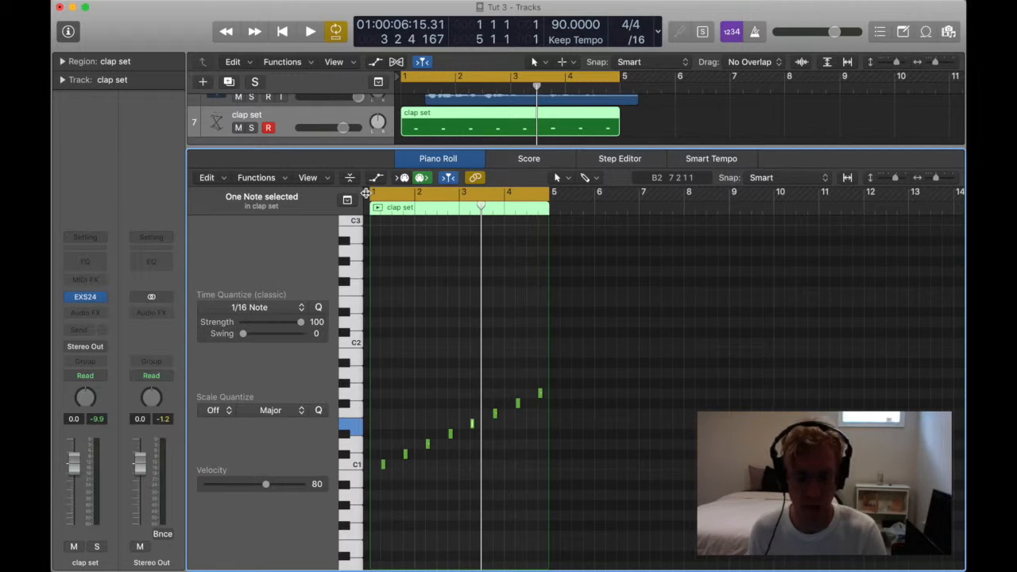
key(space)
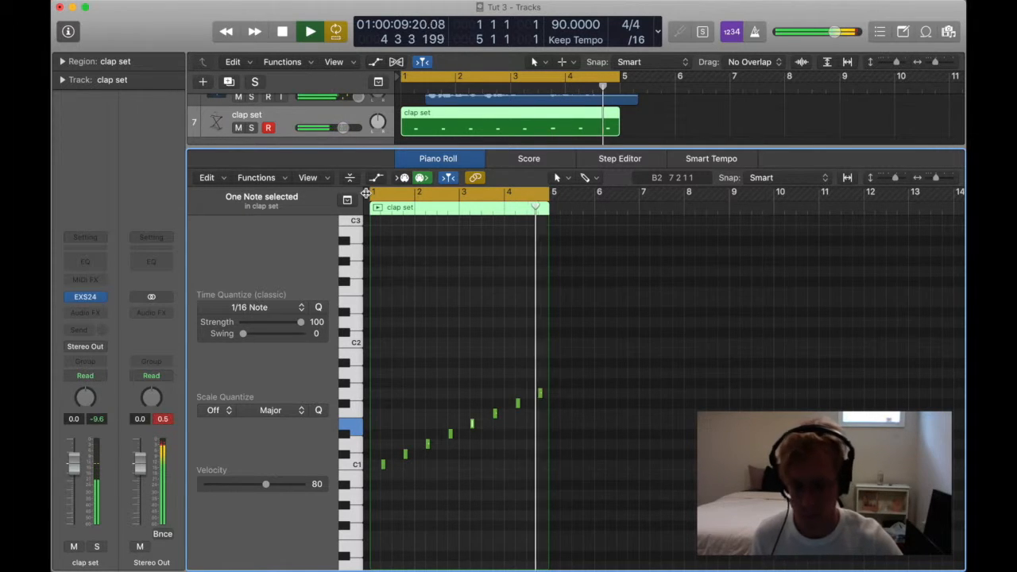
key(space)
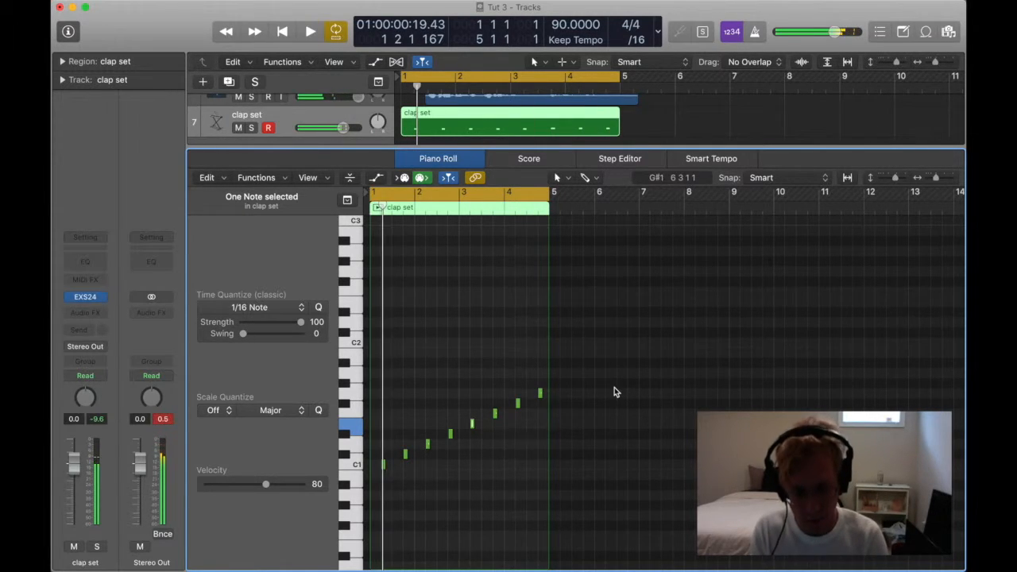
- Nudge the last G1 note at beat 4 of bar 4 slightly earlier, and loop the end of that bar to check it
scroll(615, 387, up, 8)
scroll(614, 387, right, 15)
scroll(627, 389, left, 10)
click(481, 392)
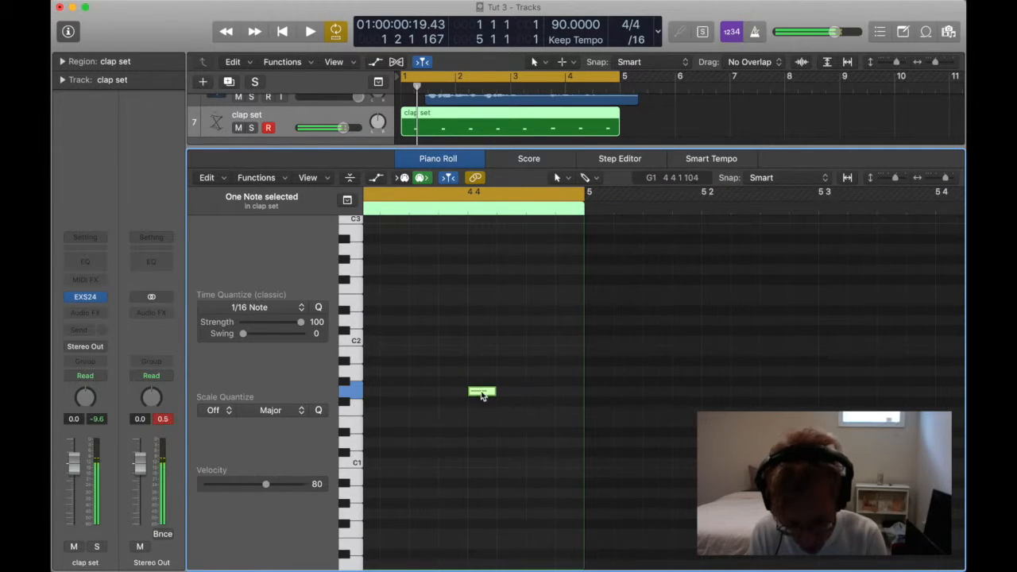
key(super+Right)
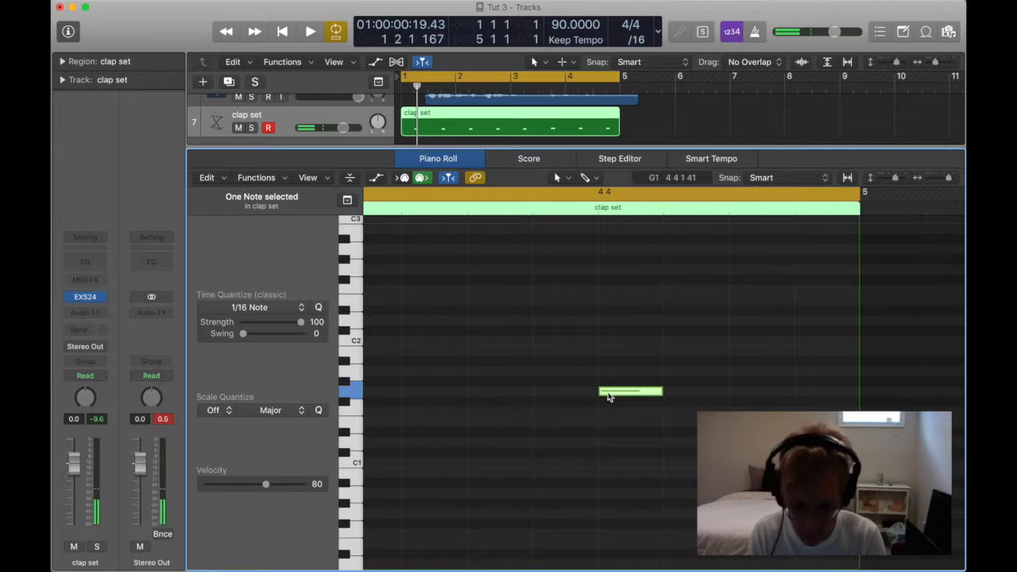
drag(602, 397, 592, 395)
key(super+Left)
click(431, 192)
drag(433, 192, 610, 197)
key(space)
key(space)
click(522, 199)
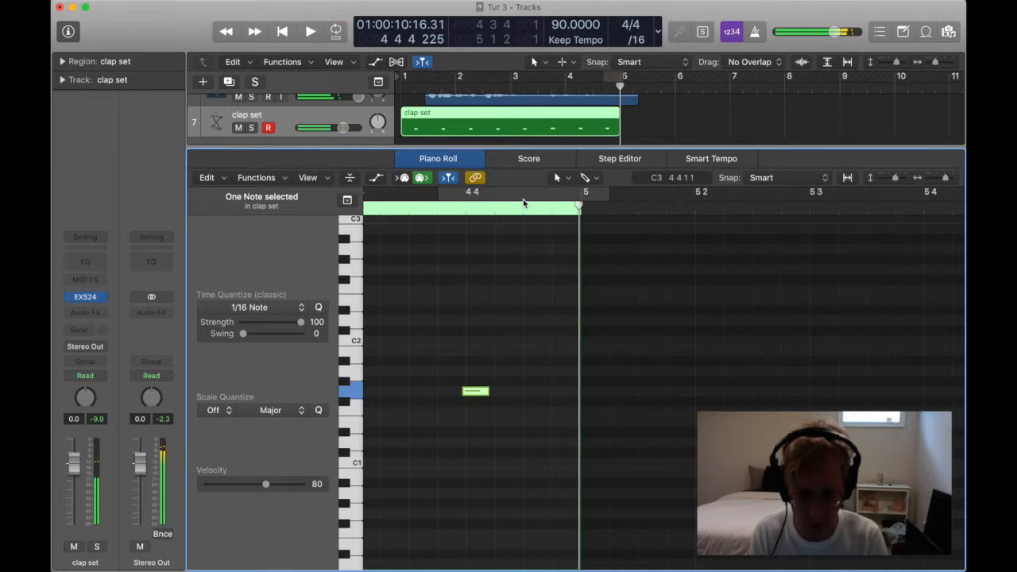
- Turn cycling back on and stretch the cycle range over bars 1 to 4
scroll(523, 203, down, 6)
scroll(645, 139, down, 3)
click(401, 78)
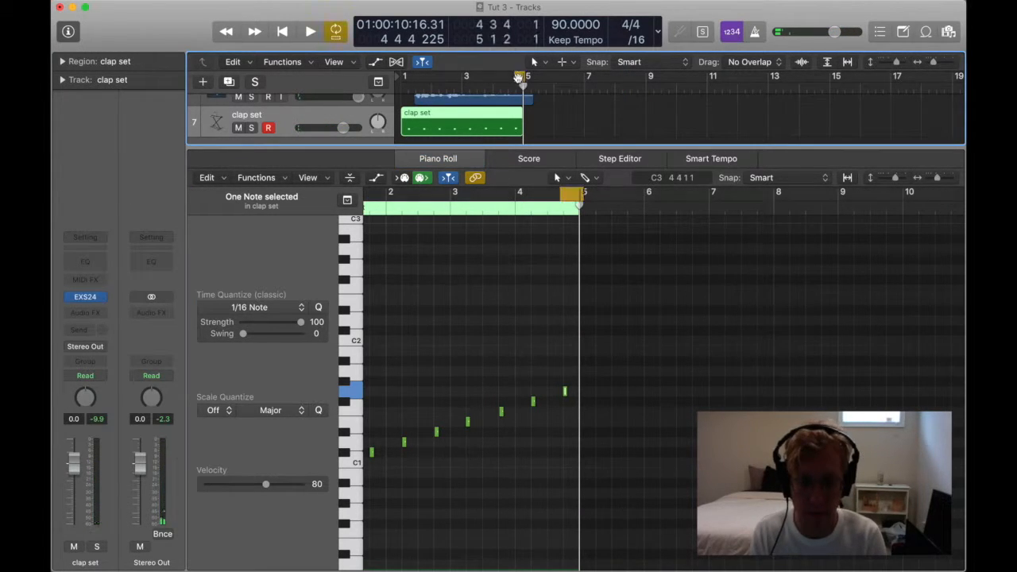
drag(517, 79, 343, 78)
scroll(413, 395, down, 5)
- Select only the eight clap notes and open the Random Velocity MIDI transform for them
key(super+a)
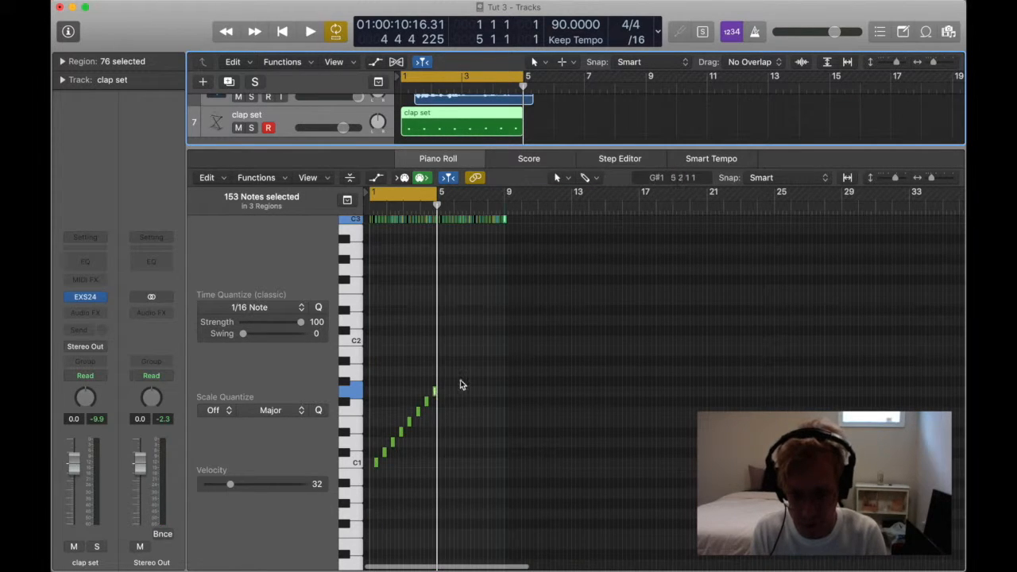
key(super+z)
drag(521, 498, 280, 291)
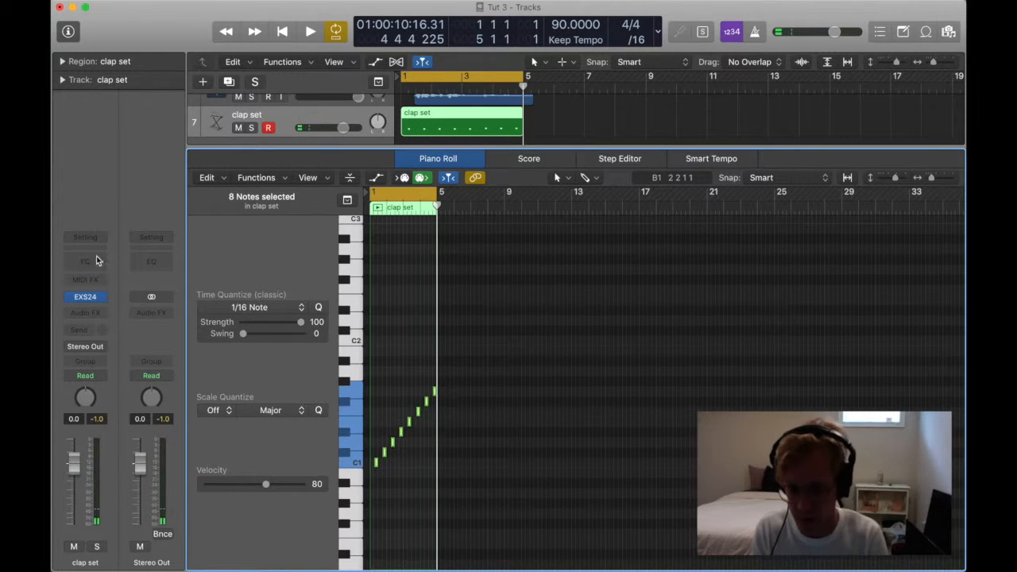
click(254, 181)
mouse_move(337, 296)
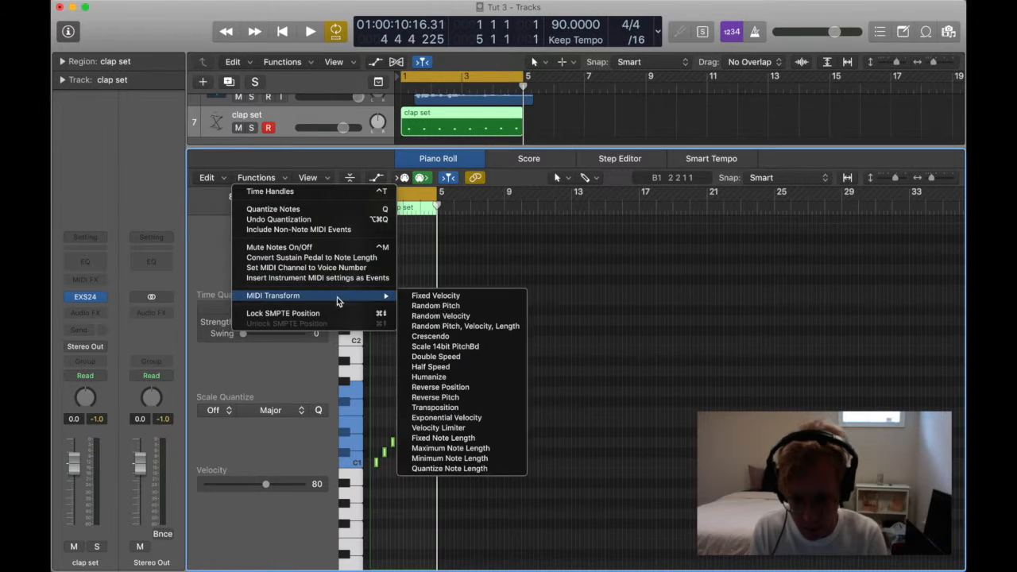
click(451, 319)
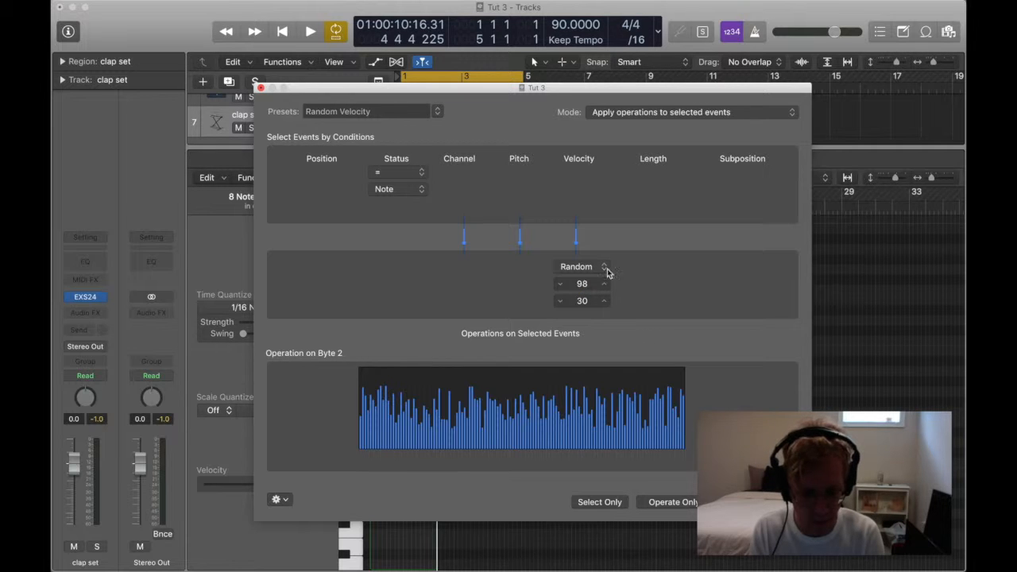
- Randomize the selected notes' velocities between 70 and 110, start playback, and close the transform window
double_click(582, 301)
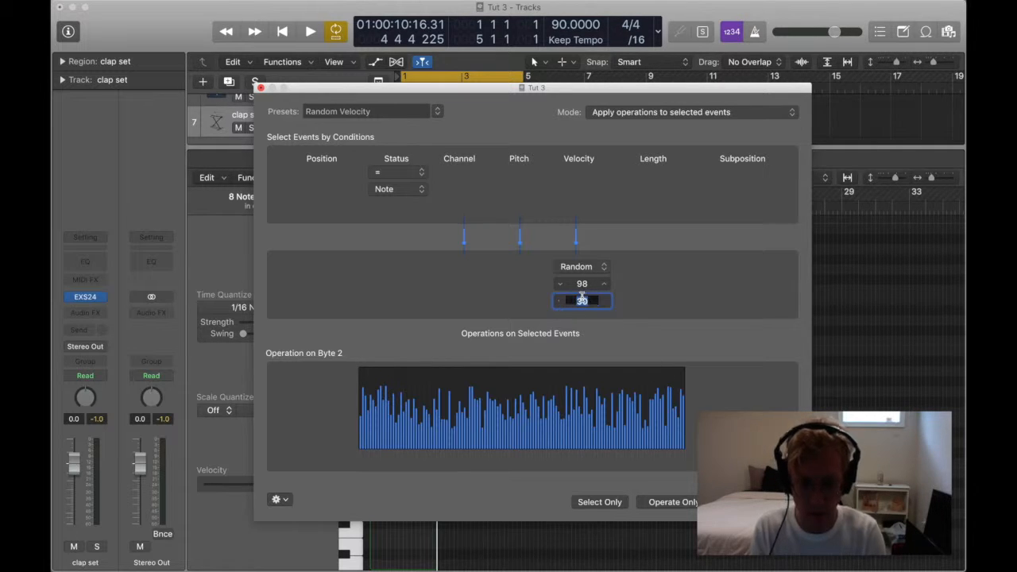
double_click(590, 283)
text(1)
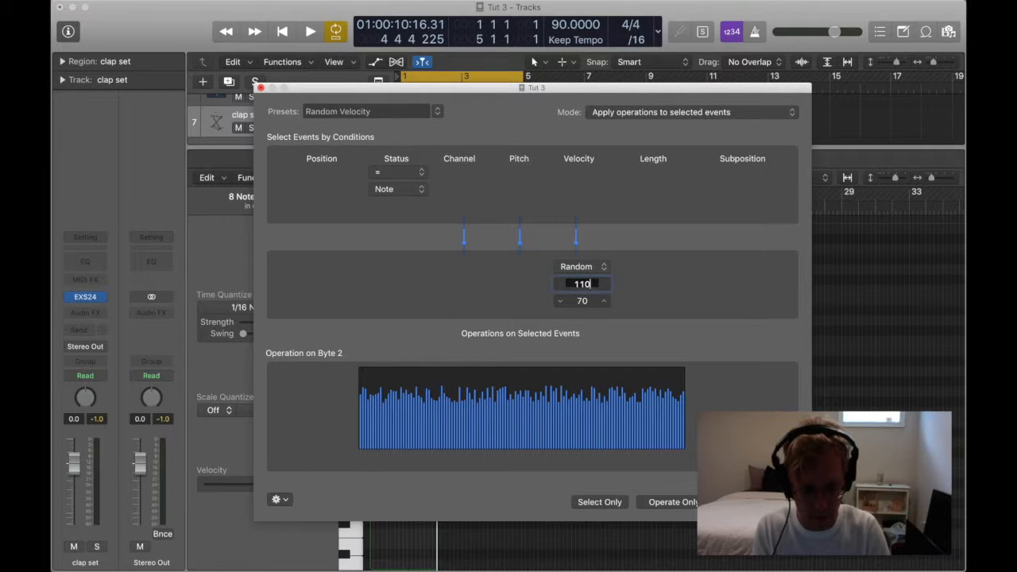
text(10)
key(Return)
key(space)
click(262, 87)
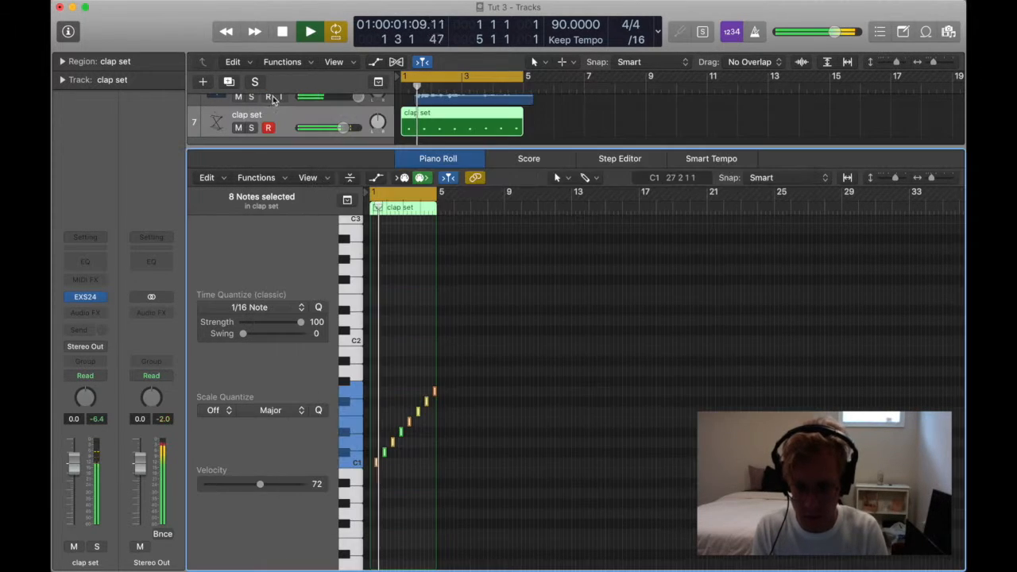
- Close the Piano Roll, listen to the claps in the song, and extend the clap set region to the start of bar 9
key(p)
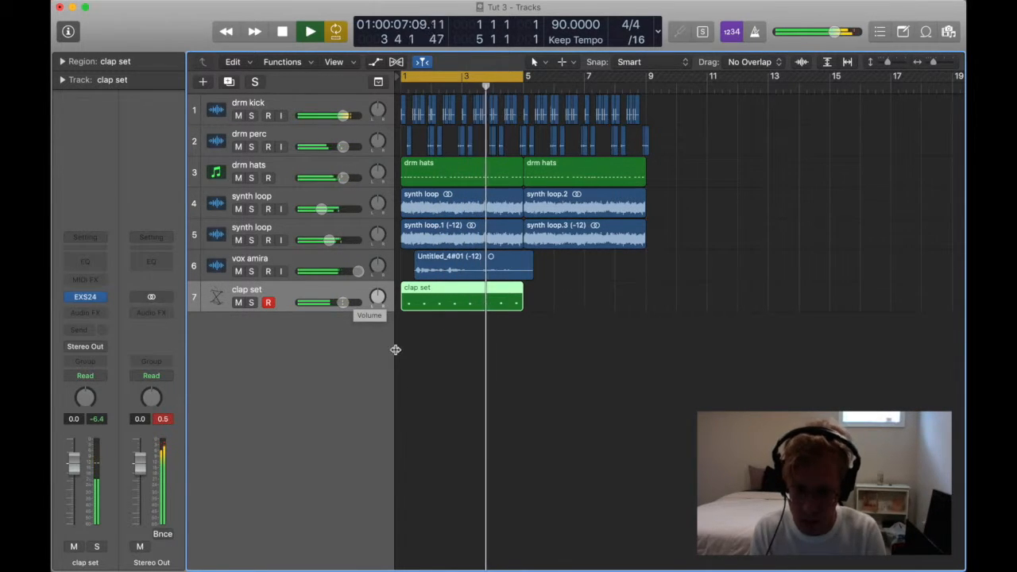
drag(534, 350, 446, 291)
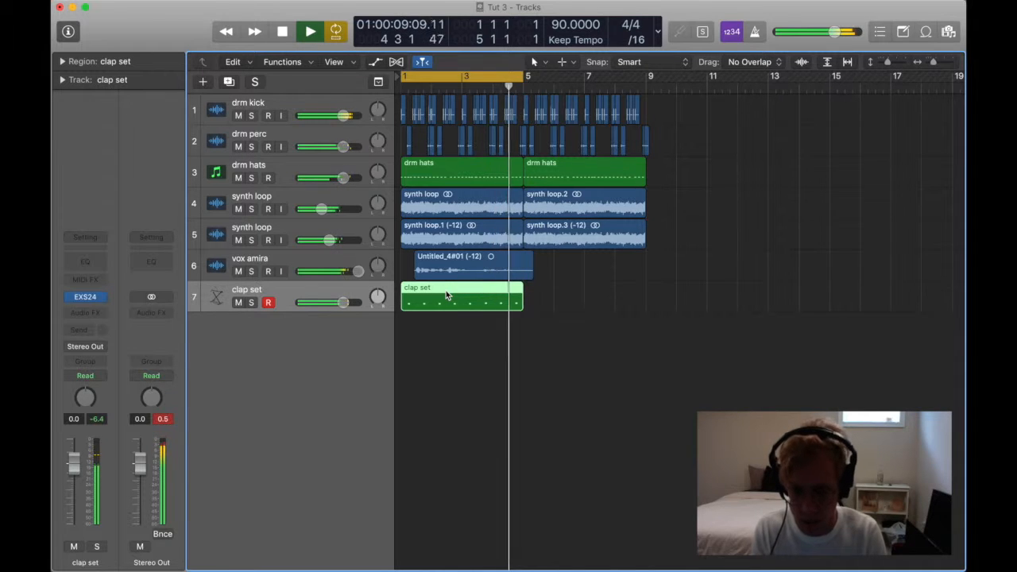
key(space)
drag(519, 306, 648, 313)
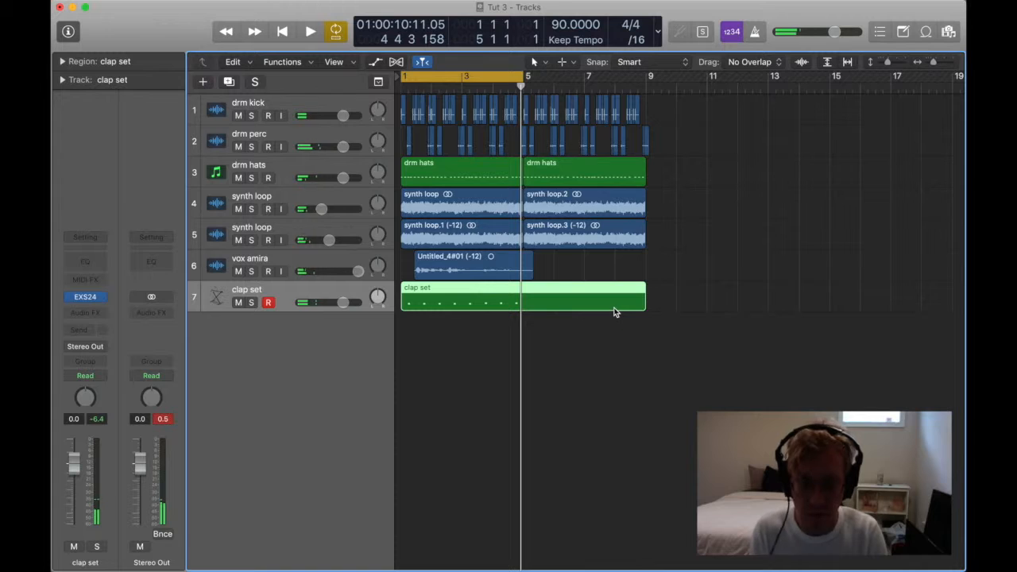
- Copy the eight clap notes into bars 5 to 8, rising from G#1 to D#2, and set the cycle range to bars 1 through 8
double_click(614, 312)
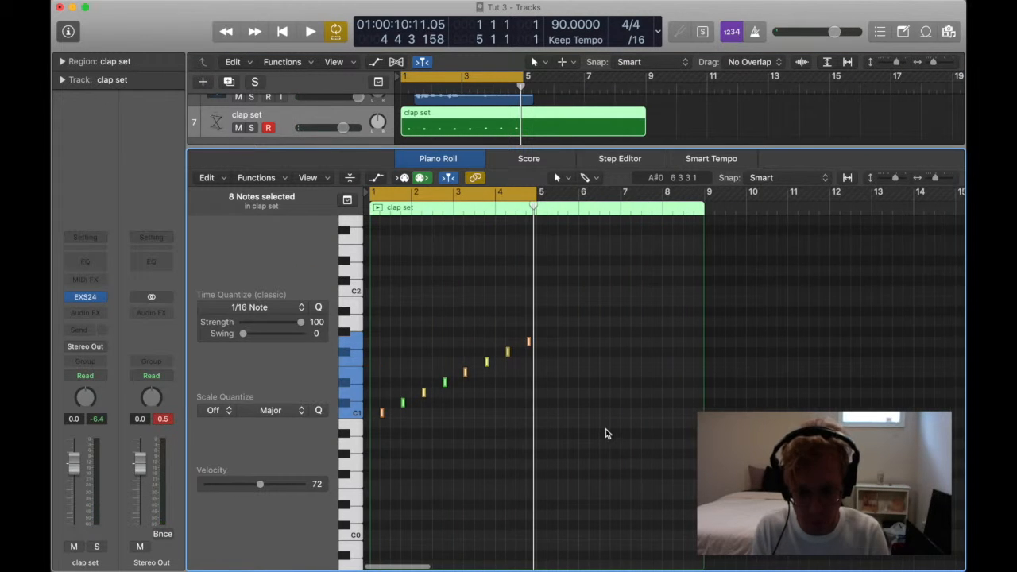
scroll(617, 436, up, 1)
drag(621, 496, 337, 252)
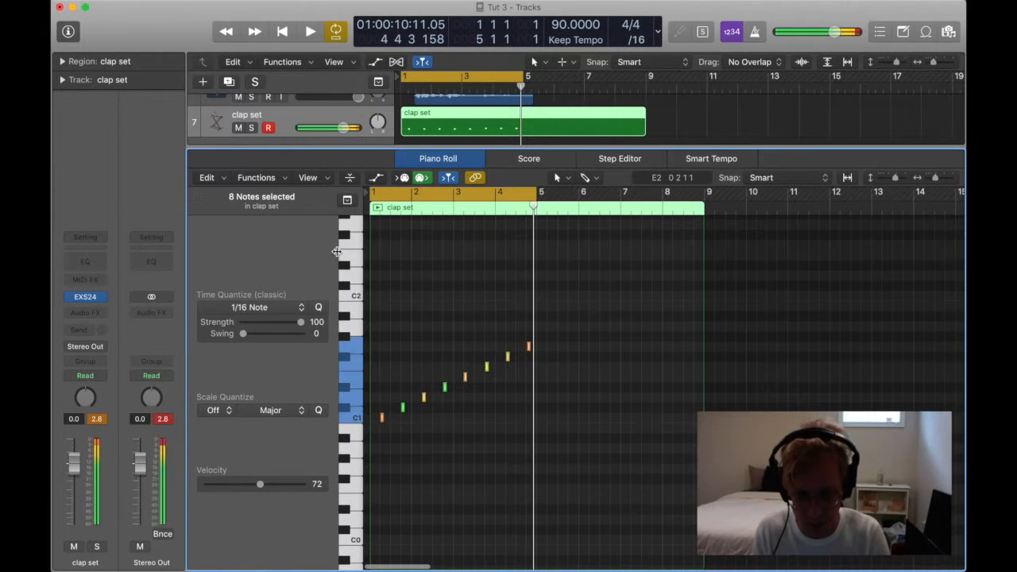
drag(382, 418, 548, 338)
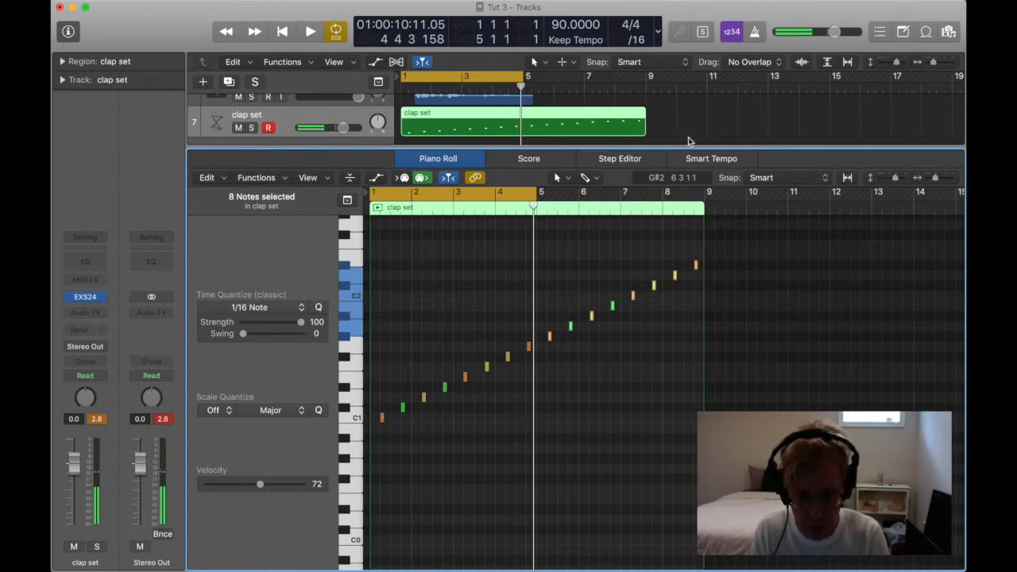
drag(704, 193, 320, 191)
scroll(461, 299, up, 1)
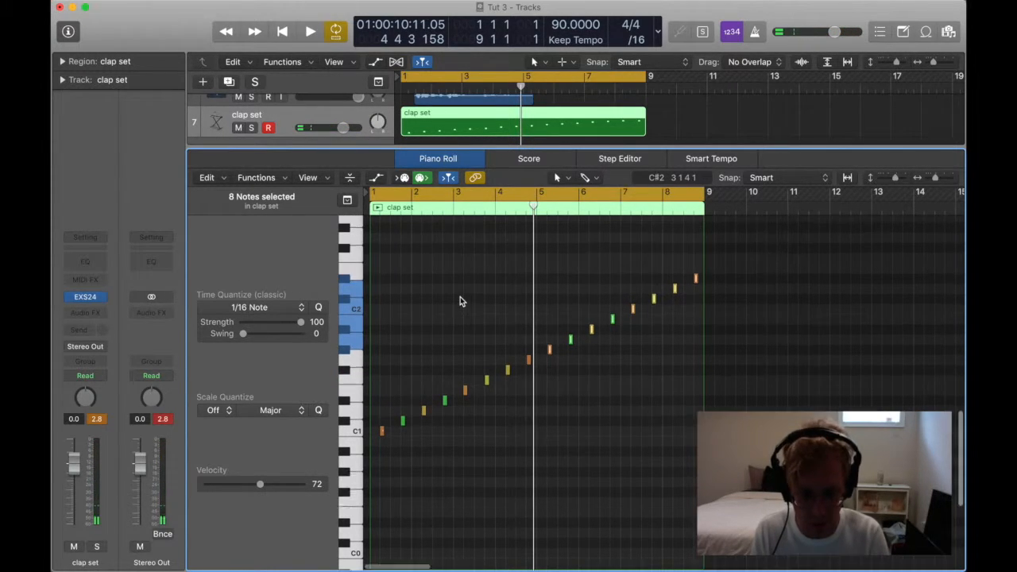